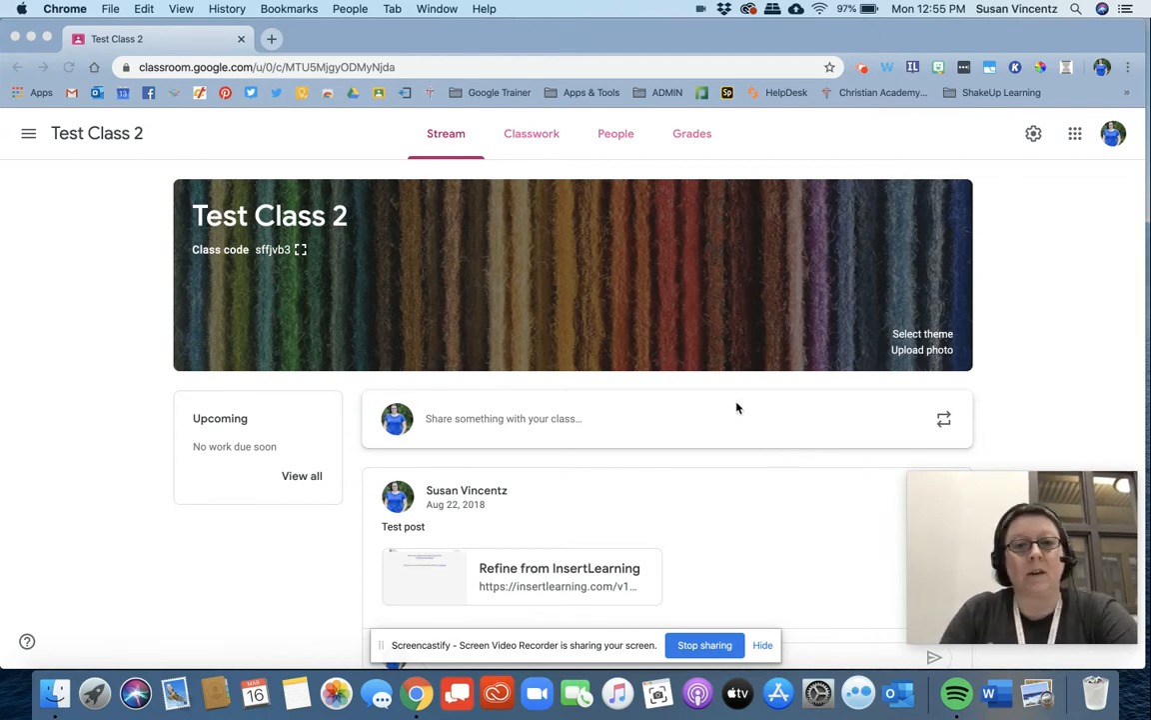
- Open the Classwork page of Test Class 2 and view the kinds of items that can be created
scroll(475, 318, down, 1)
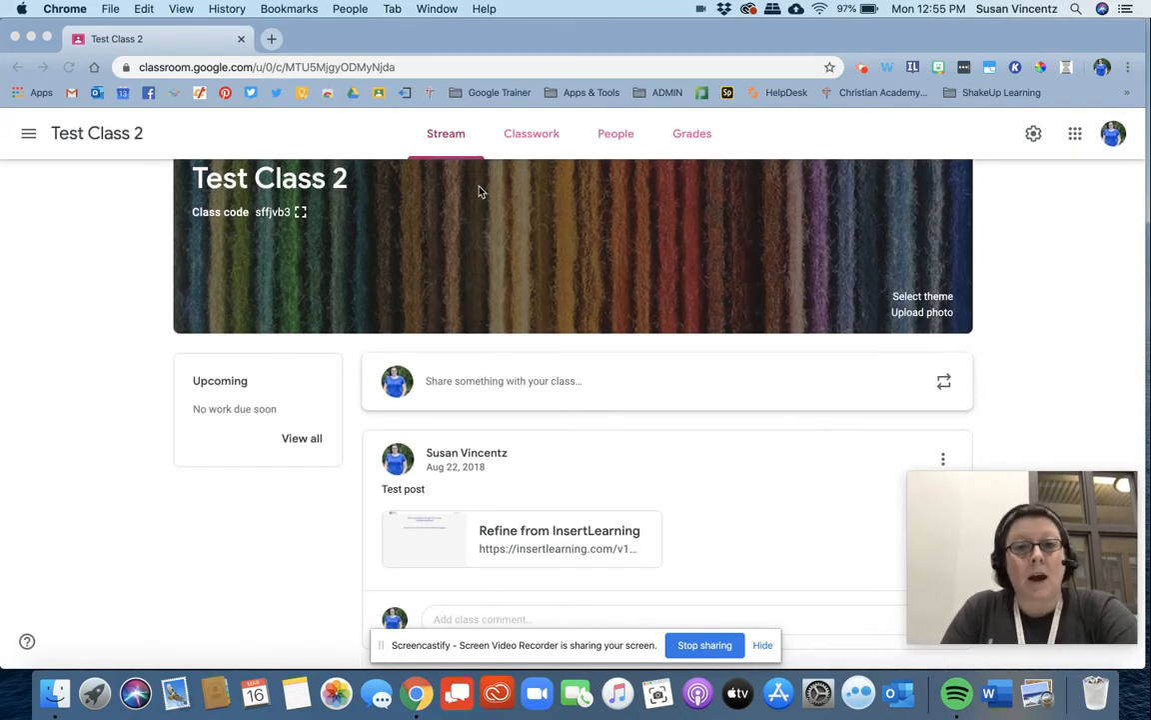
click(545, 135)
click(545, 136)
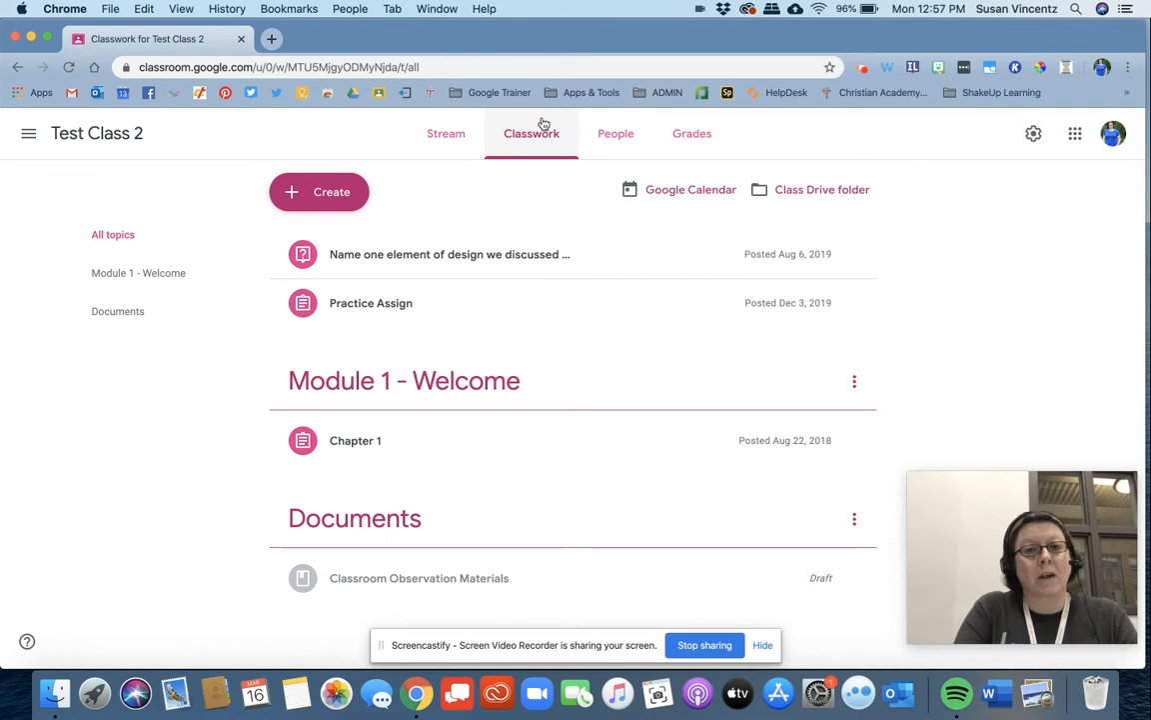
click(340, 192)
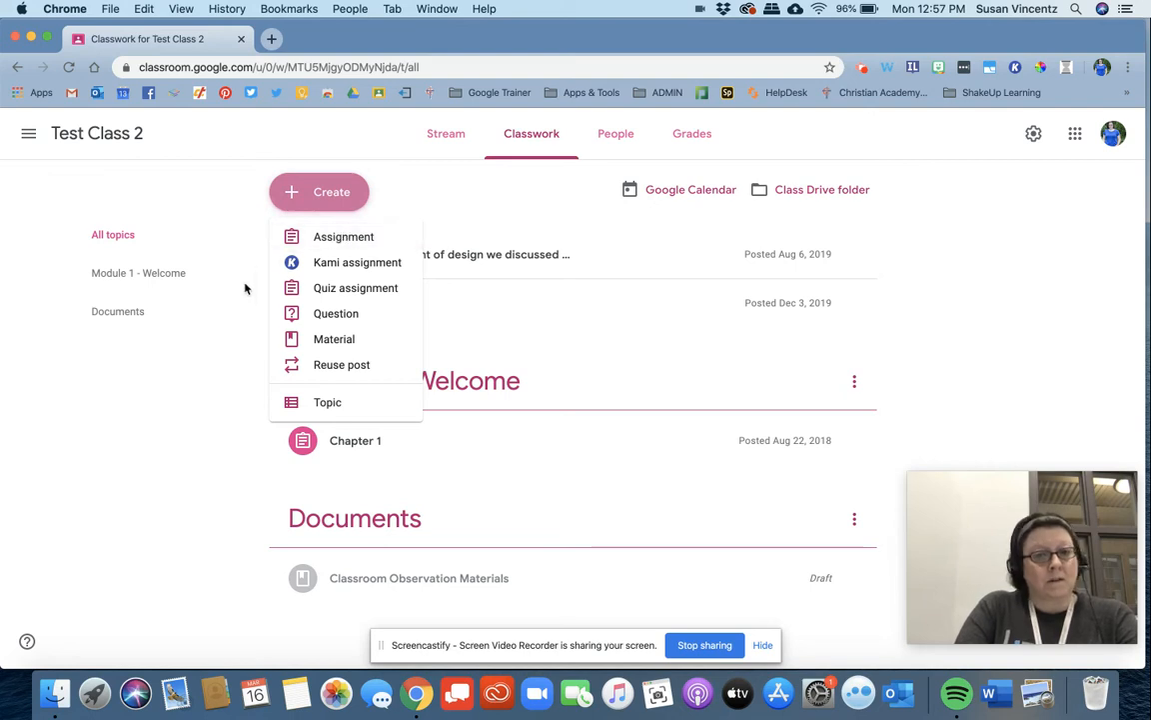
click(214, 380)
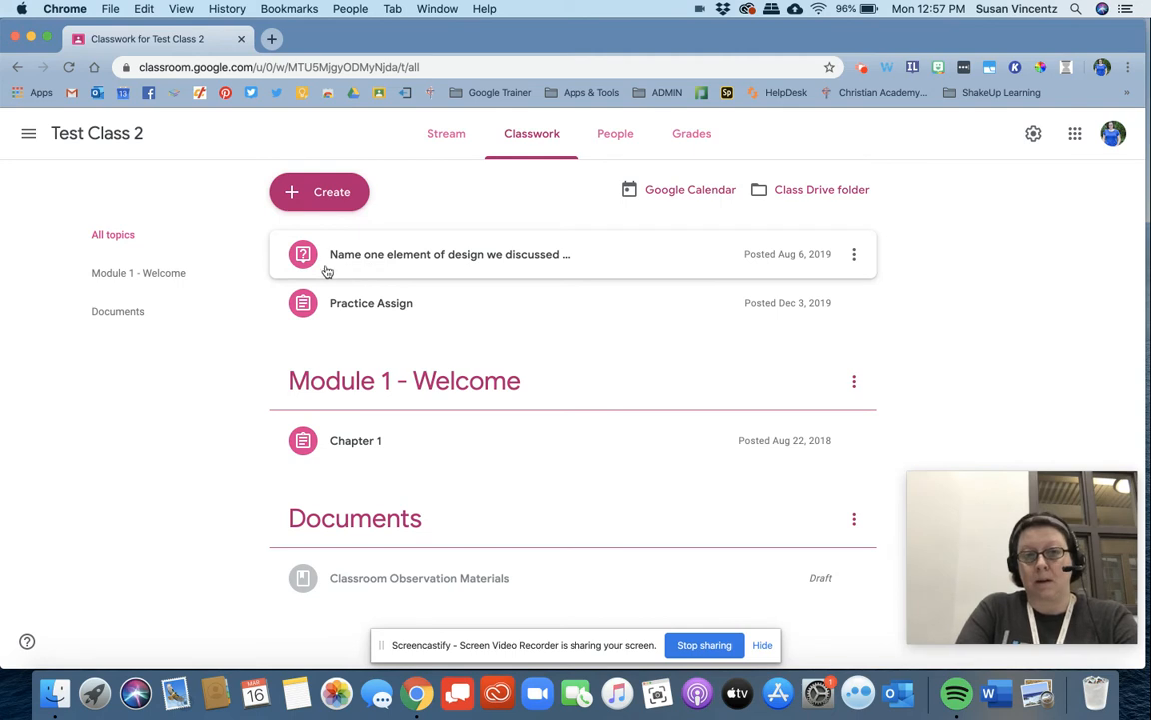
- Create a classwork topic named "Tuesday, March 17, 2020"
click(324, 197)
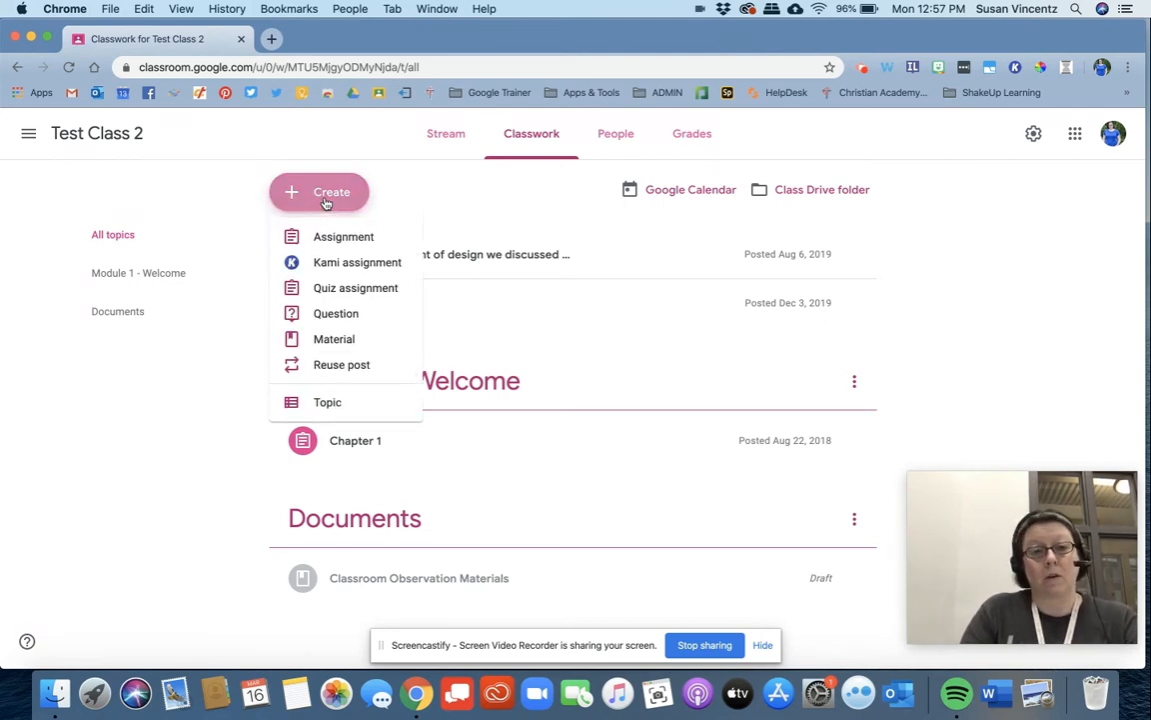
click(327, 407)
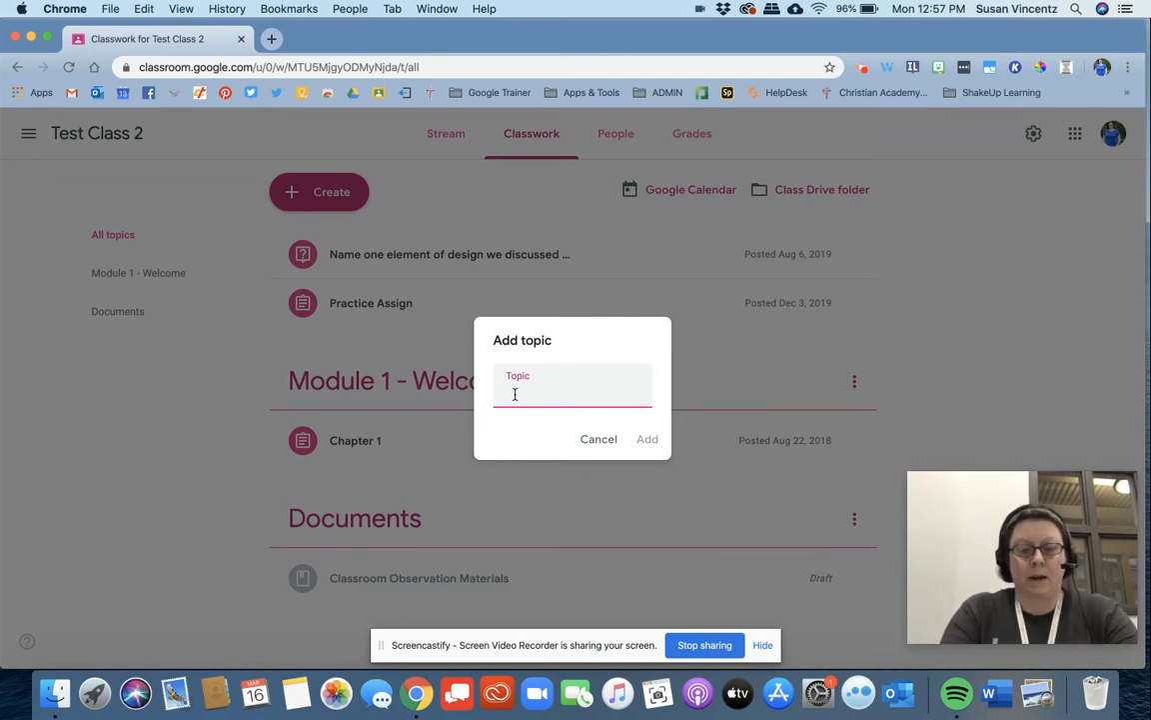
text(Tuesda)
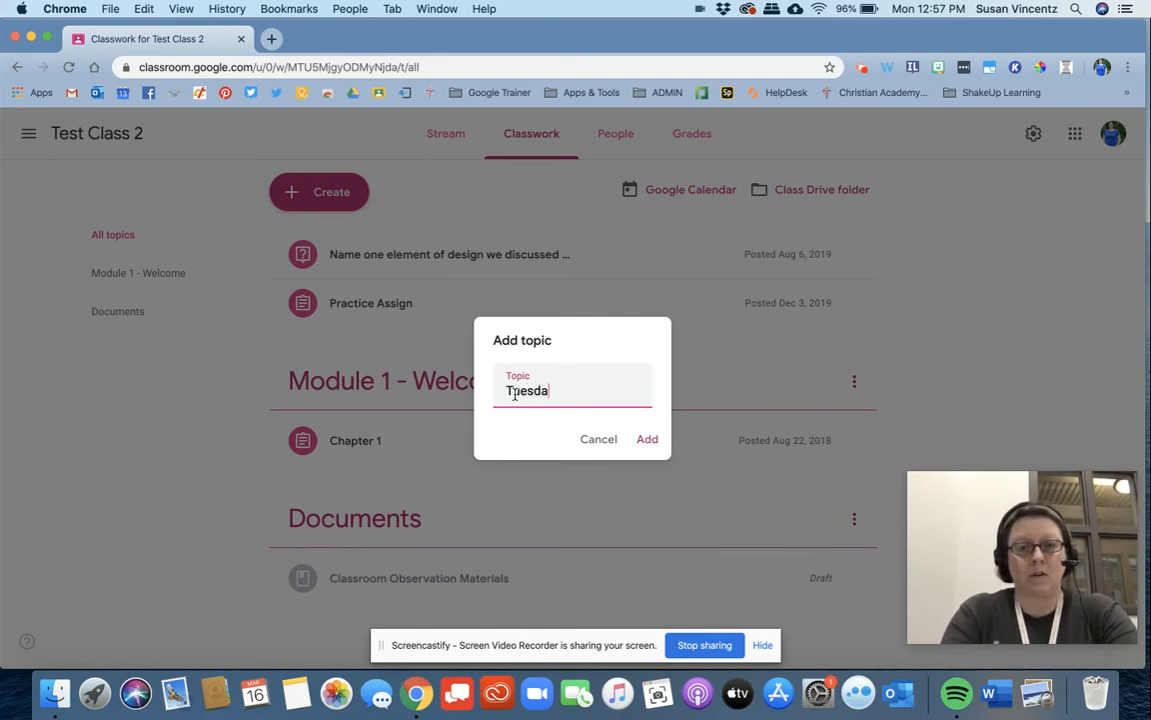
text(y, March 17, 2020)
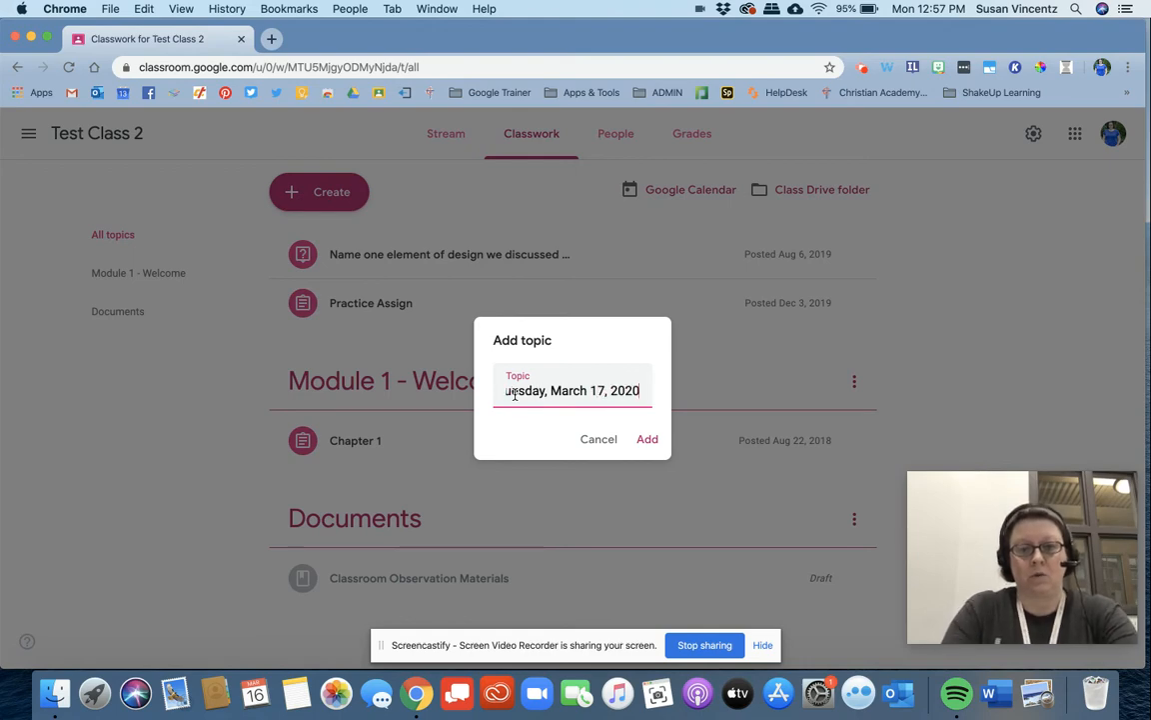
click(647, 439)
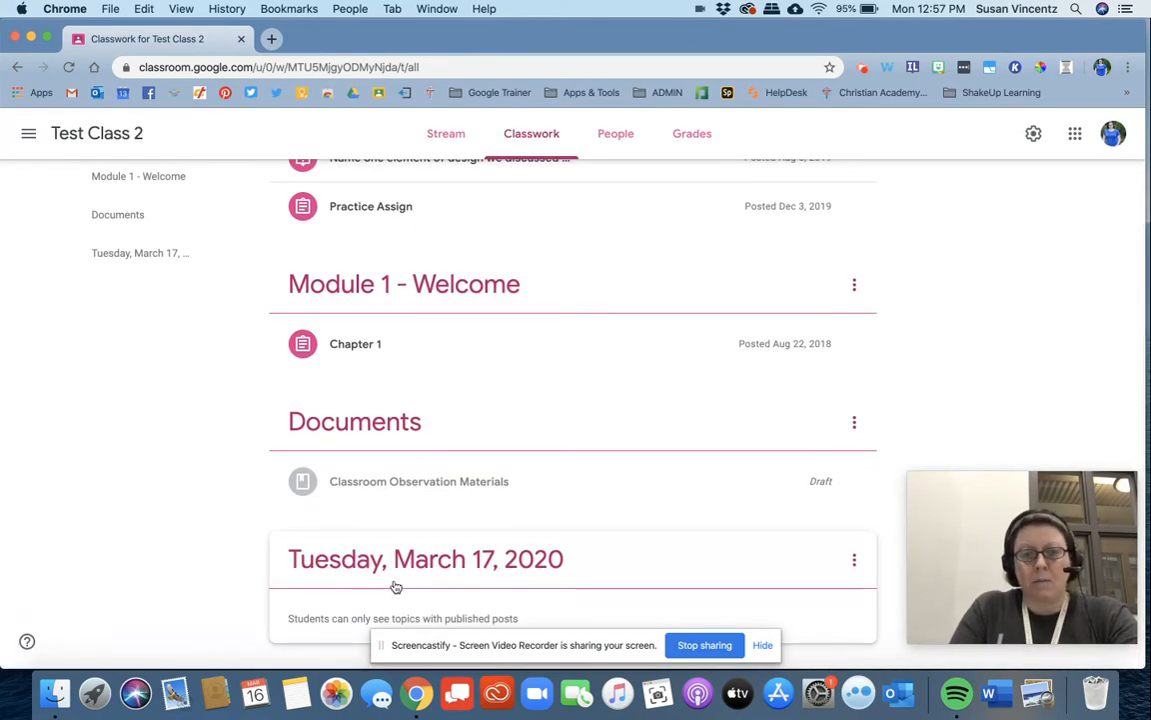
- Add a subject topic named "Math" to the classwork
scroll(169, 305, up, 2)
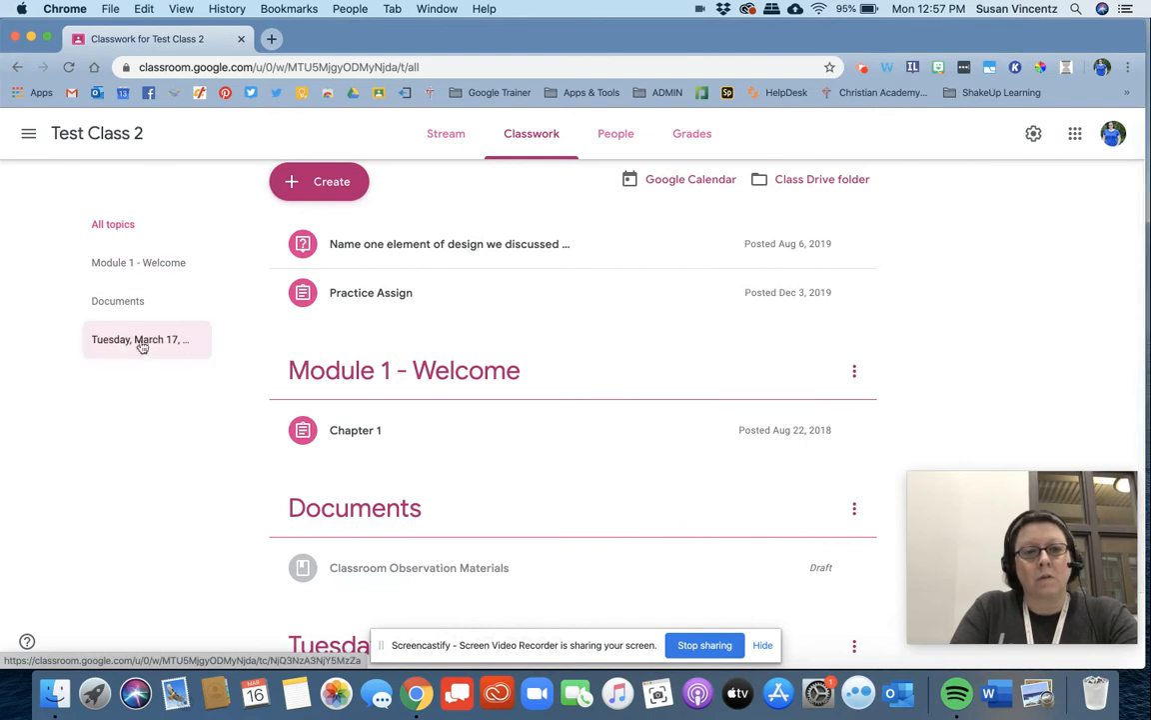
click(320, 185)
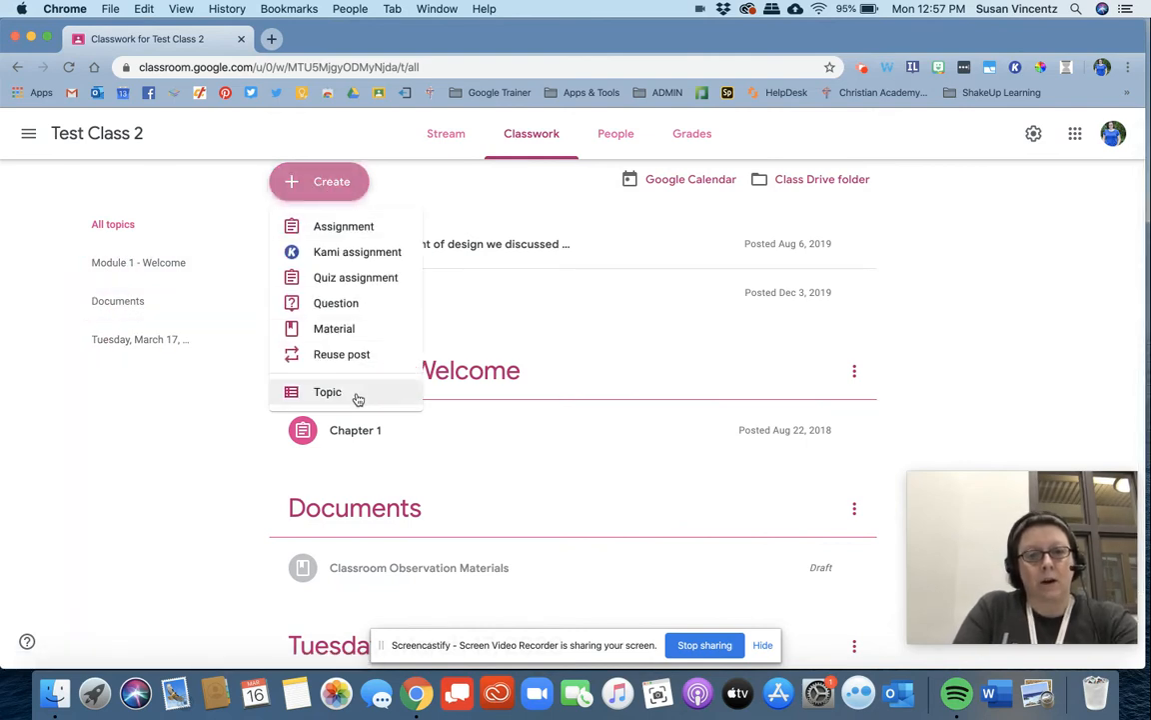
click(344, 400)
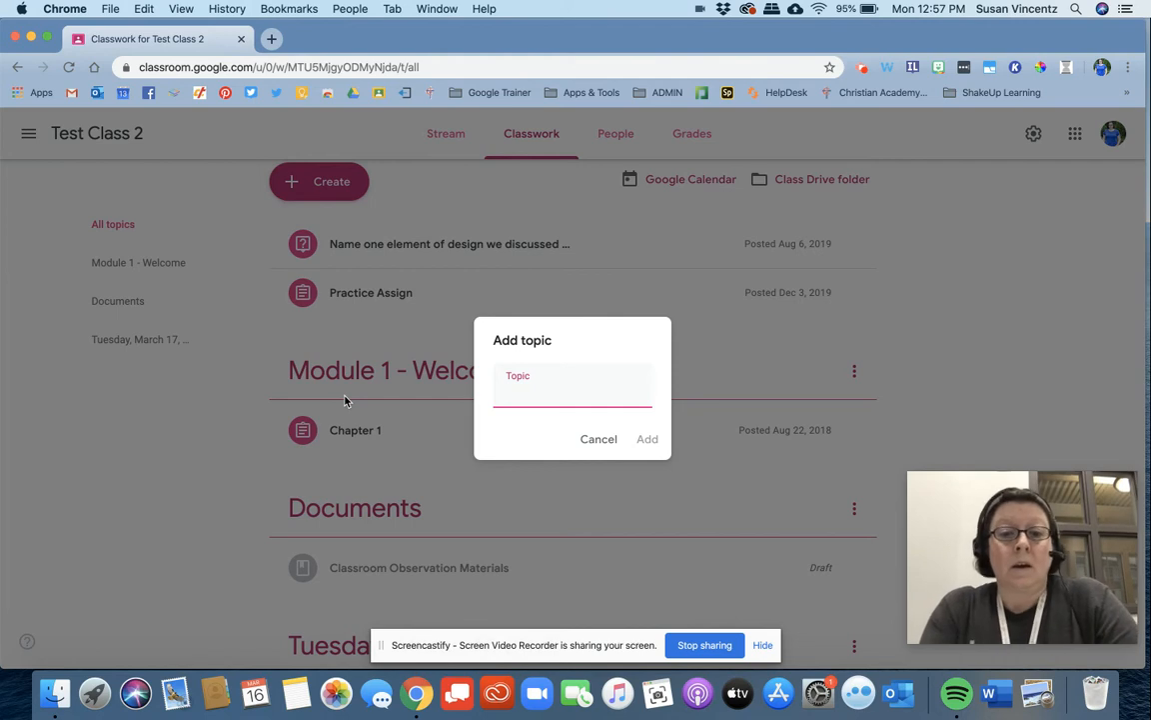
text(Math)
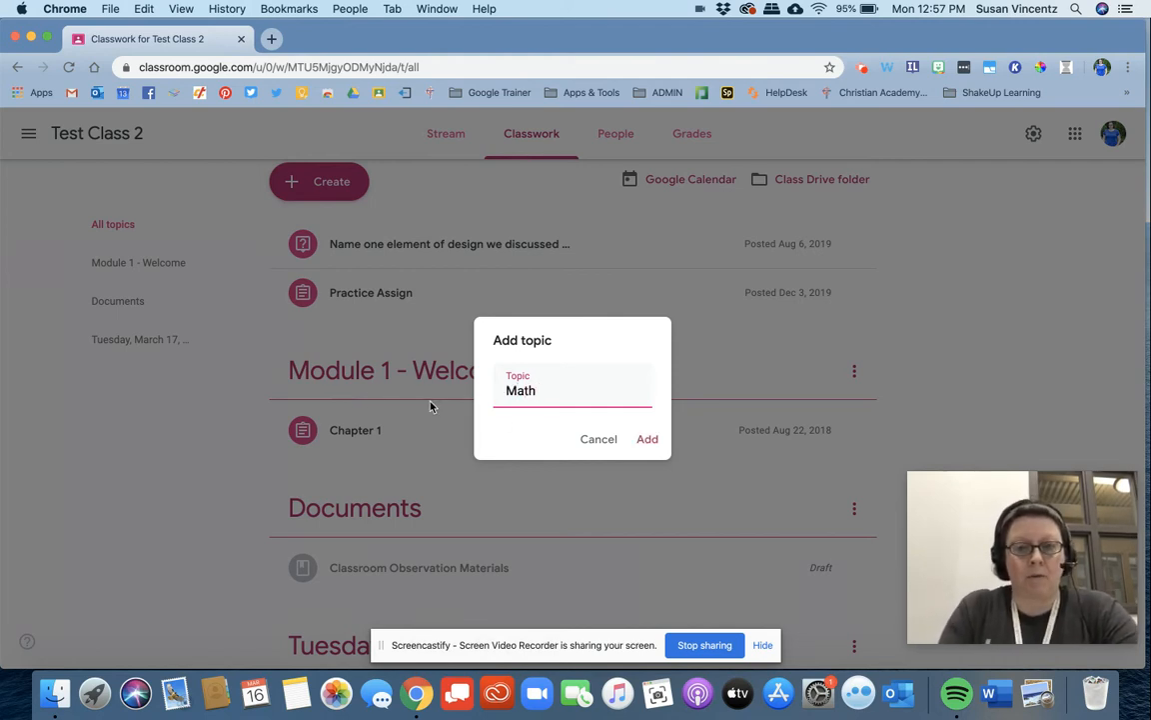
click(648, 440)
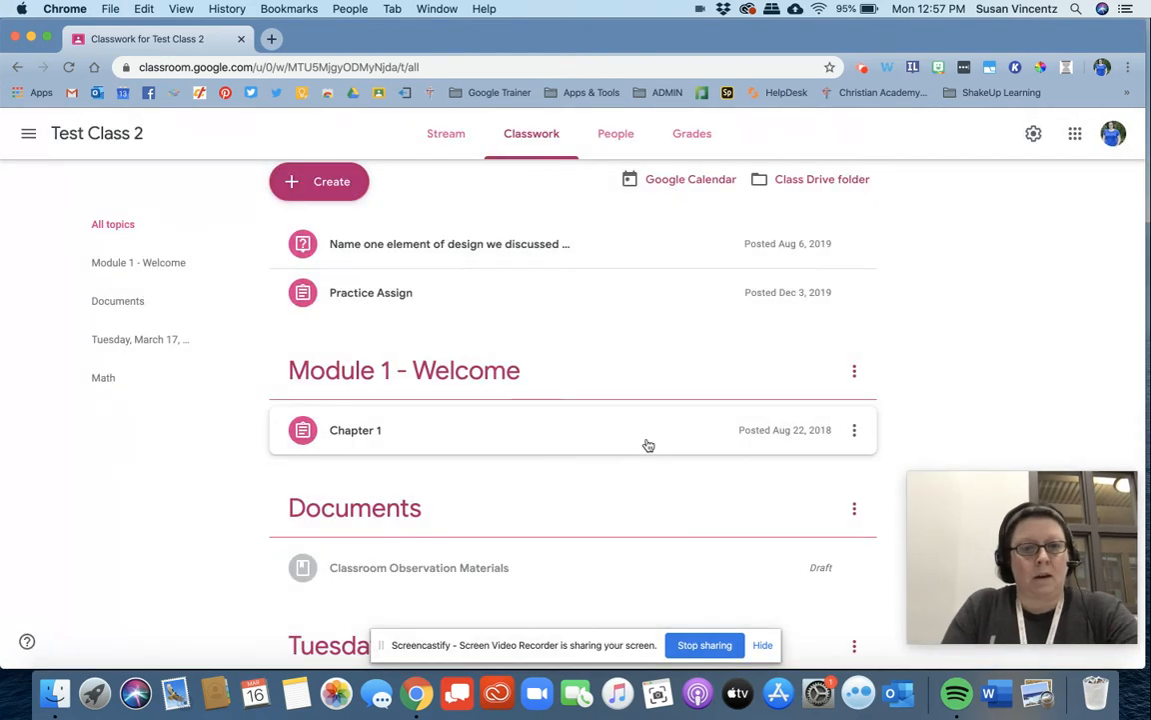
- Add another subject topic named "Reading" to the classwork
click(300, 186)
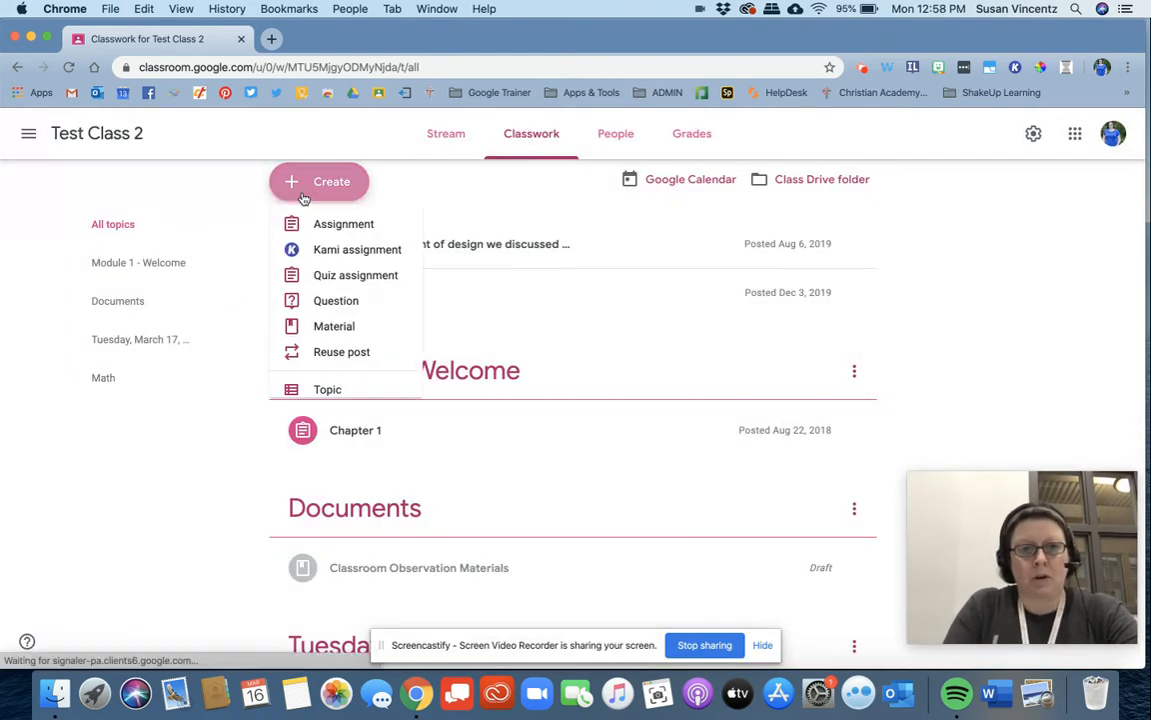
click(329, 392)
text(Reading)
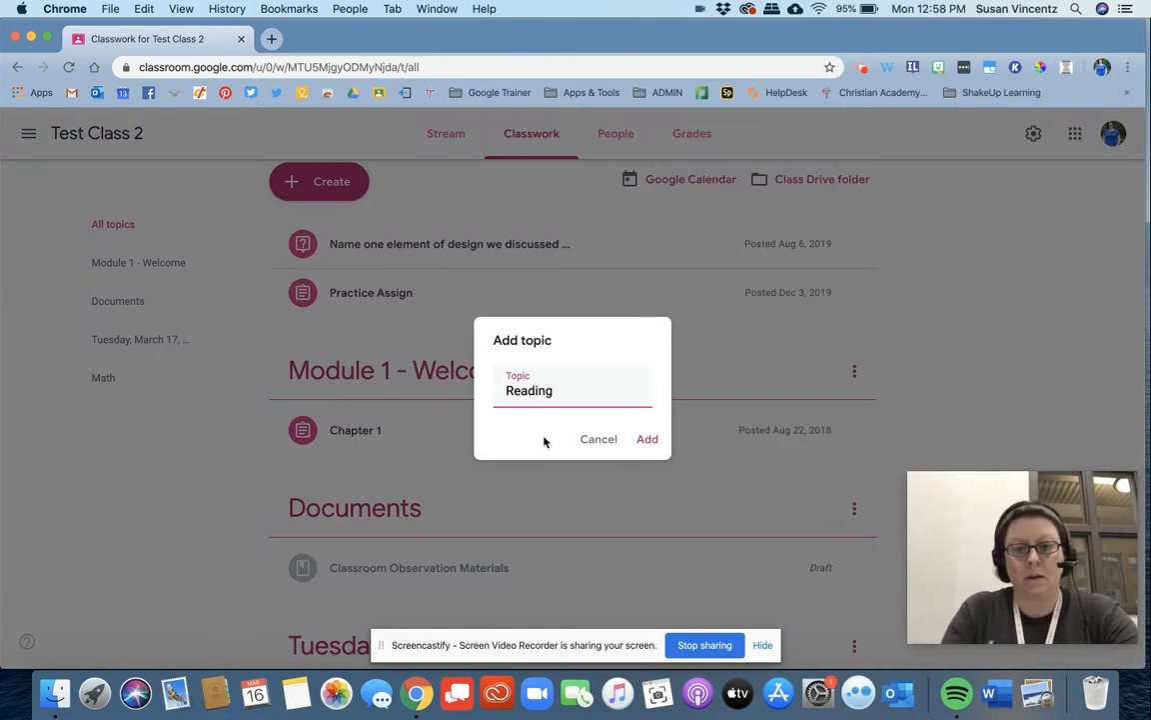
click(648, 439)
- Start a new assignment, dismiss the materials tip, and title it "Math Practice Unit 12"
scroll(645, 408, down, 5)
scroll(656, 275, up, 6)
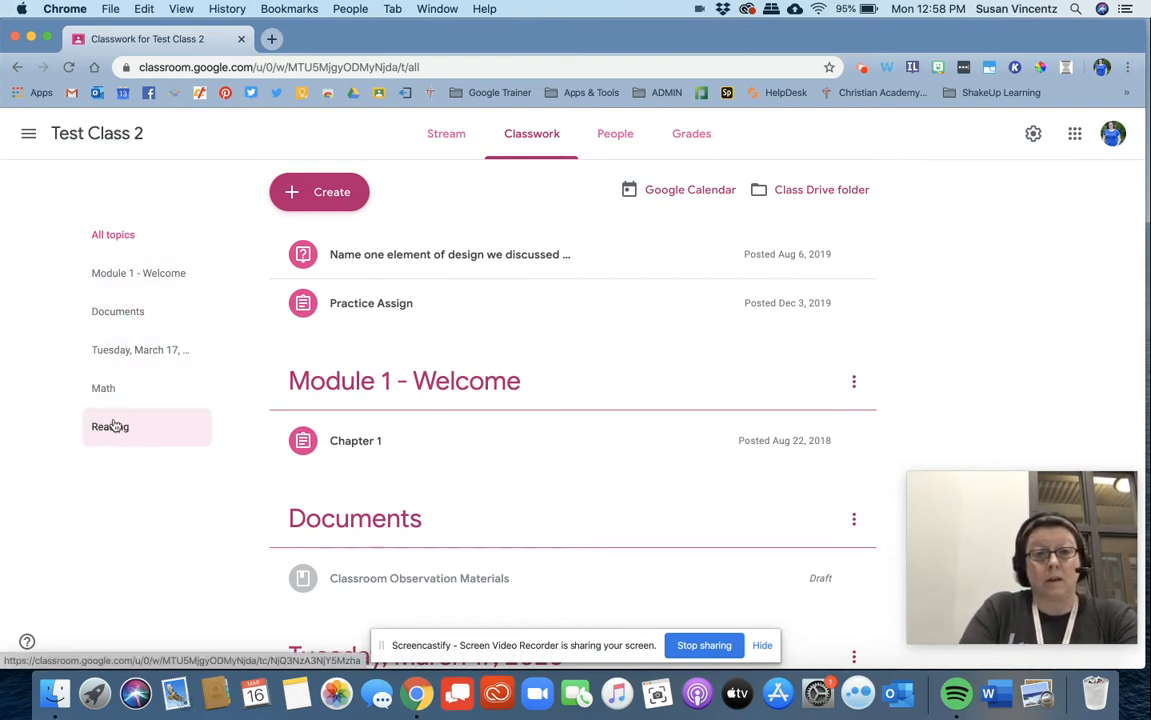
click(320, 194)
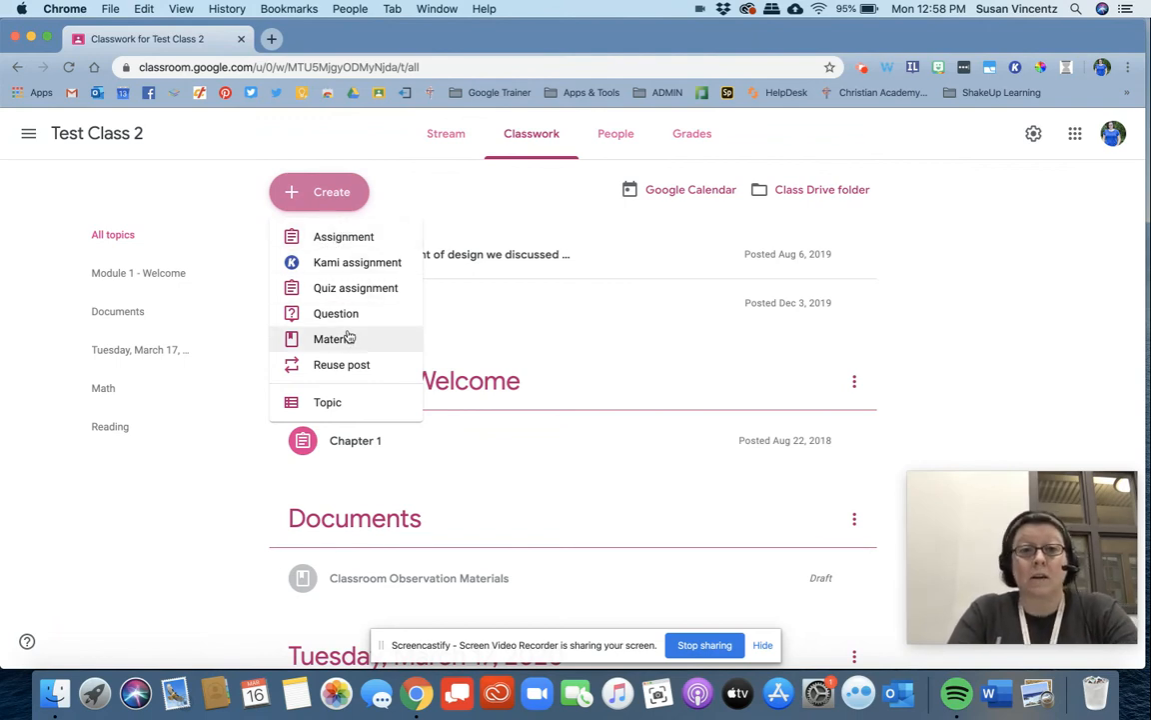
click(347, 237)
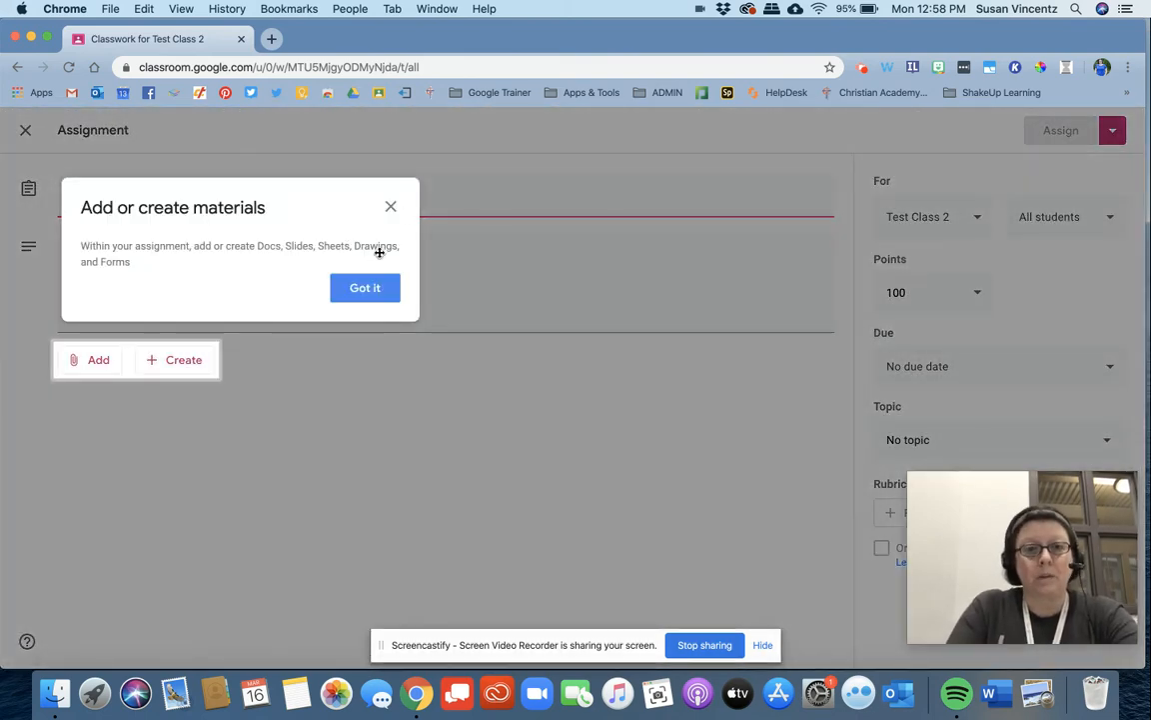
click(365, 288)
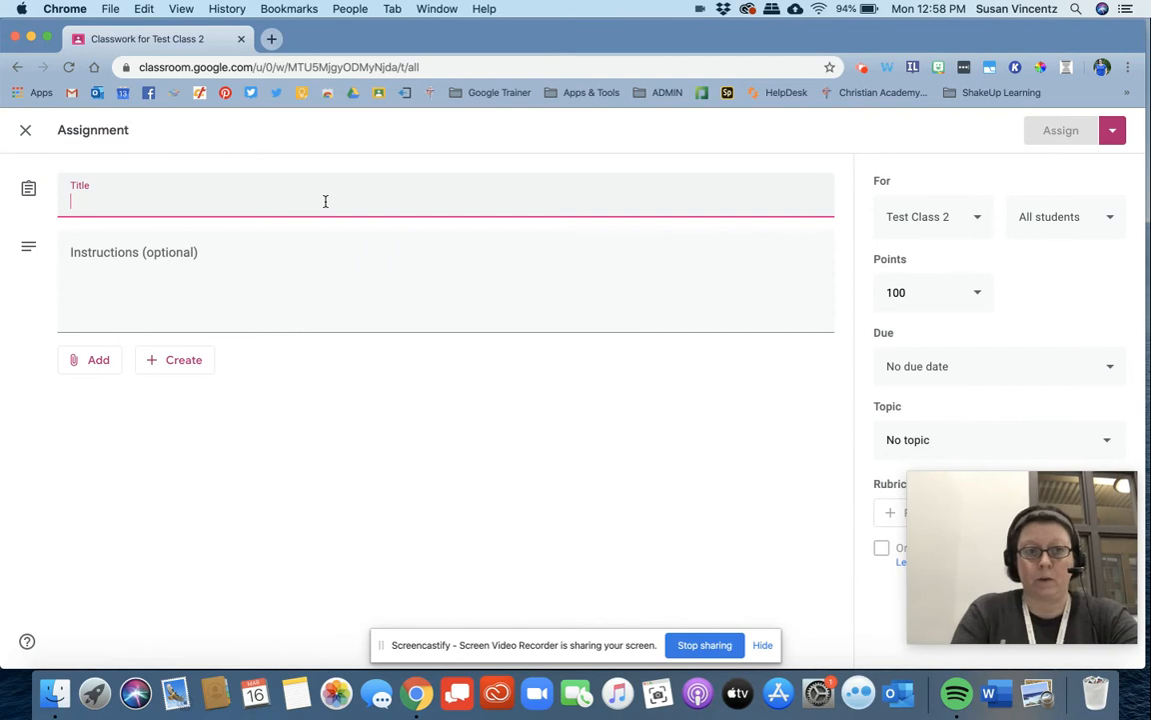
text(Math Pra)
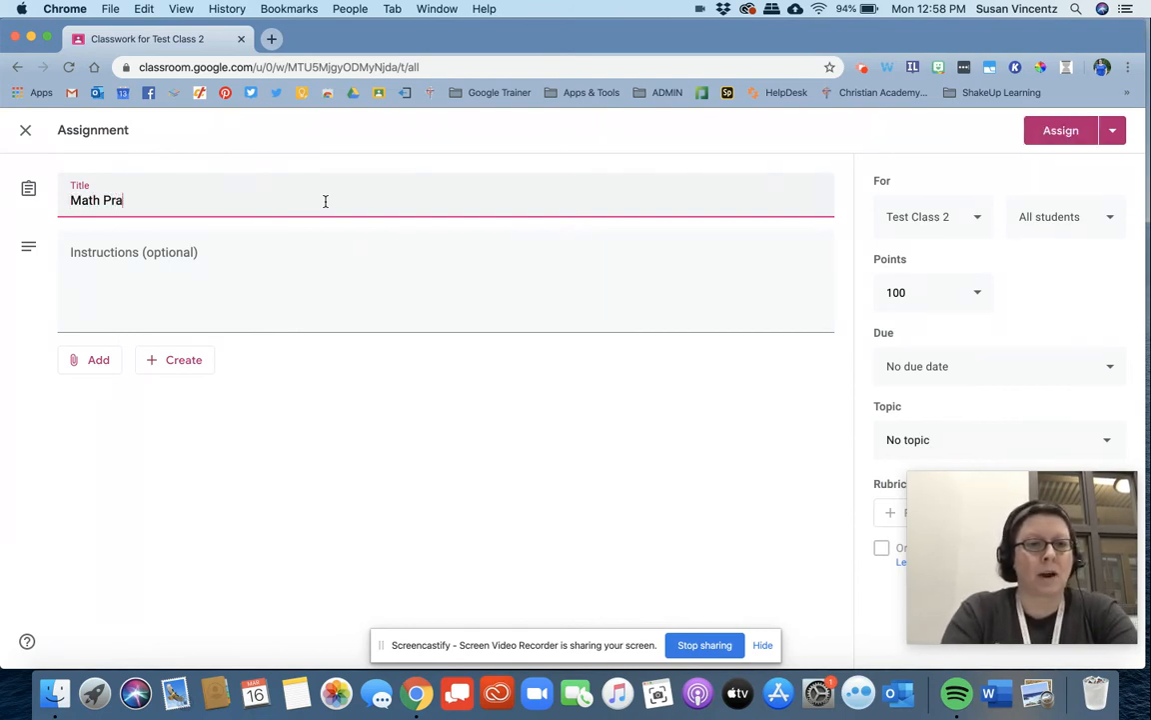
text(ctice Unit 12)
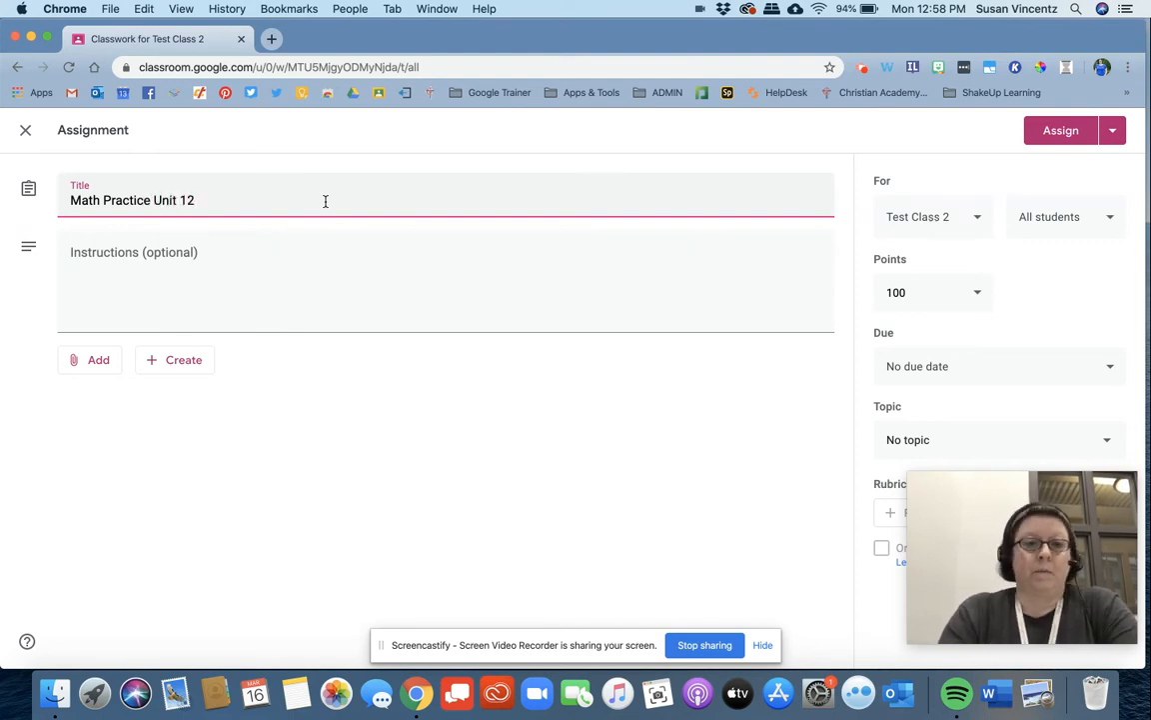
- Enter the assignment instructions "Please complete problems 2-8 and submit a photo of your answers."
click(190, 270)
text(Please complete problems )
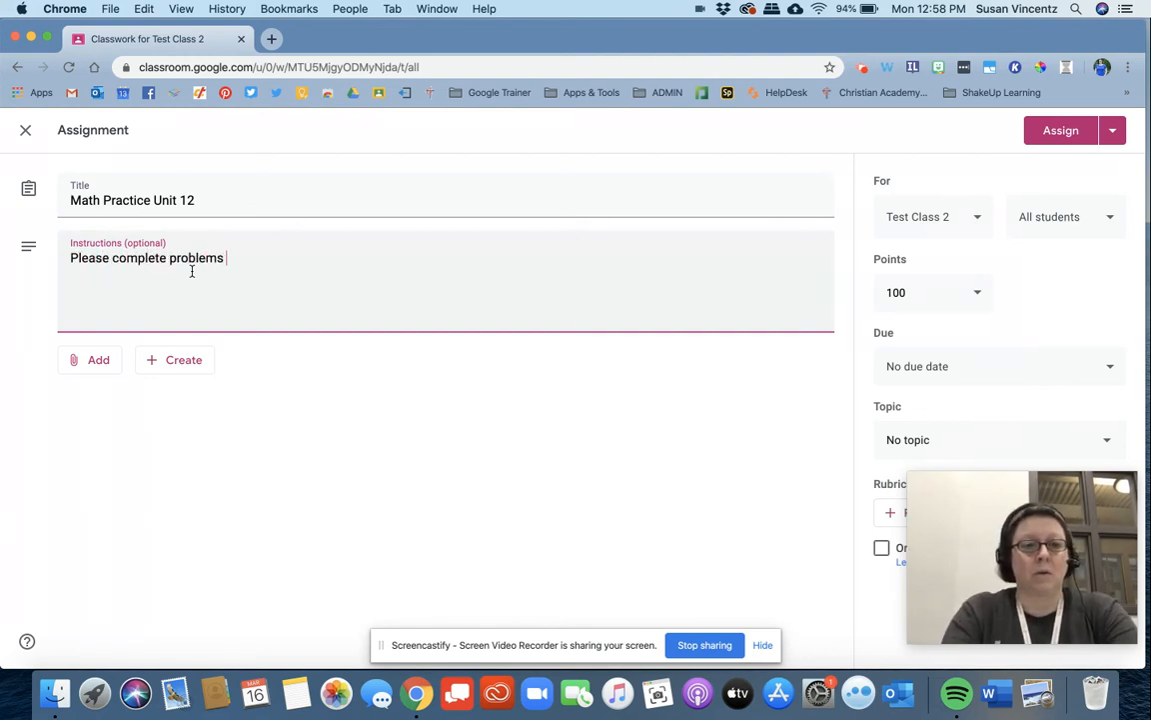
text(2-8 and)
text( sum)
text(bmit)
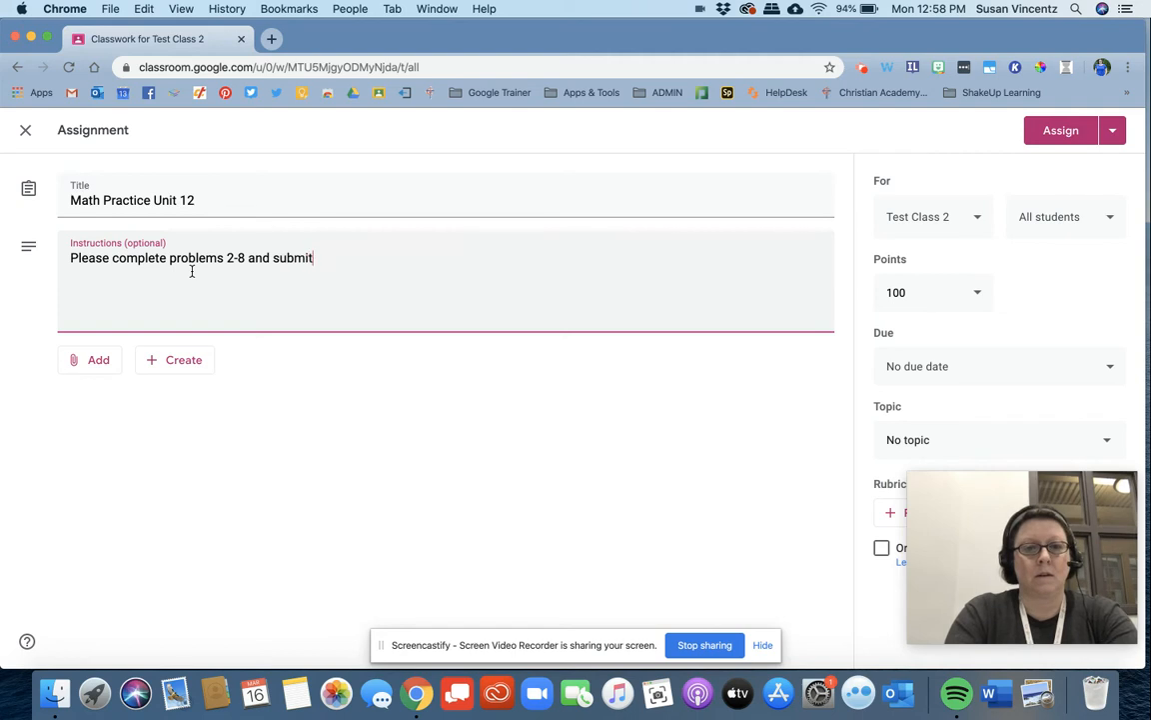
text( a photo of)
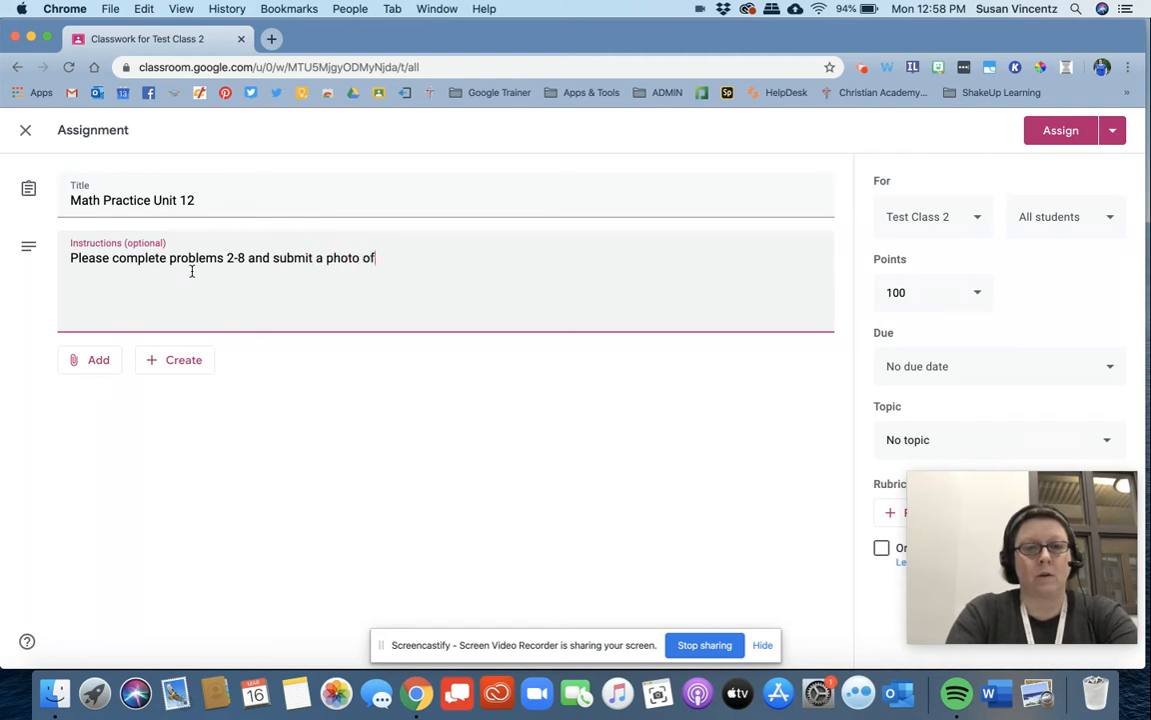
text( your answers.)
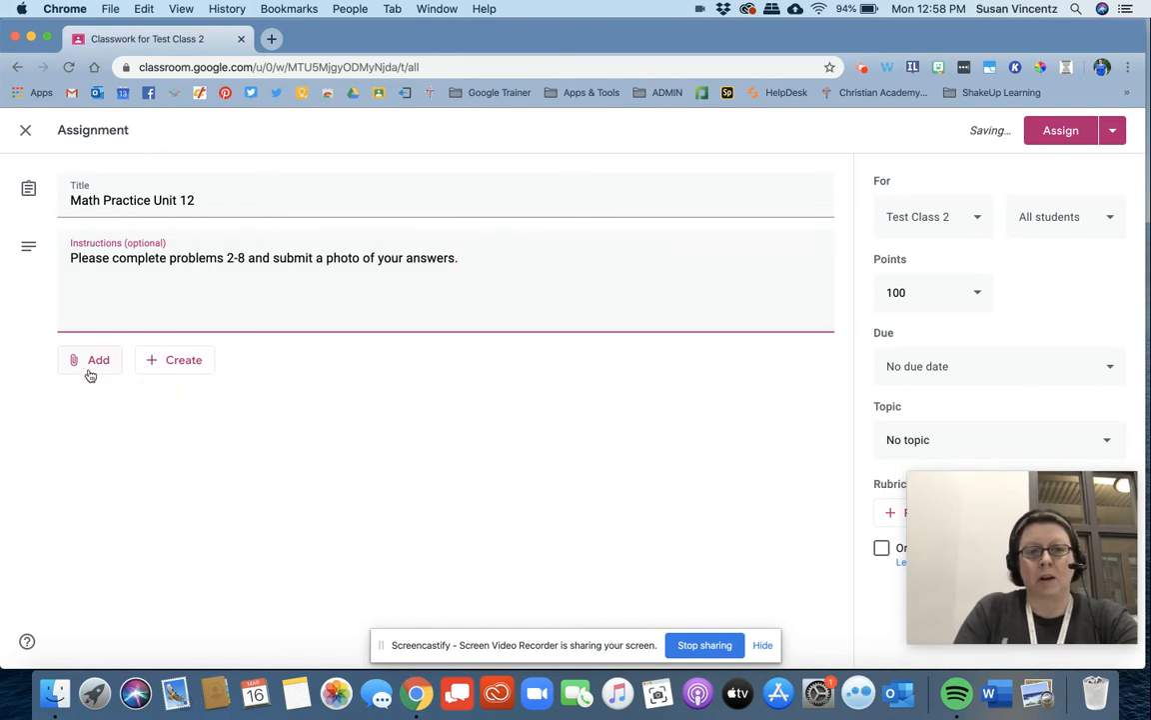
- View the file types that can be created for the assignment, and assign it without an attachment
click(159, 368)
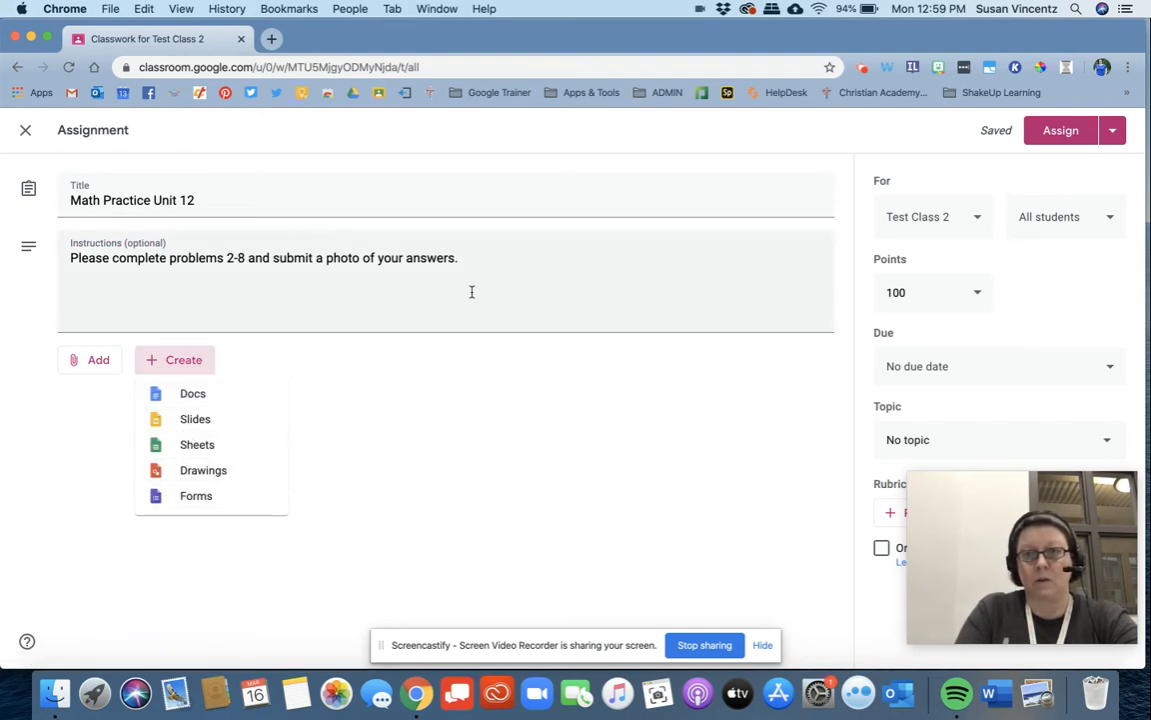
click(570, 292)
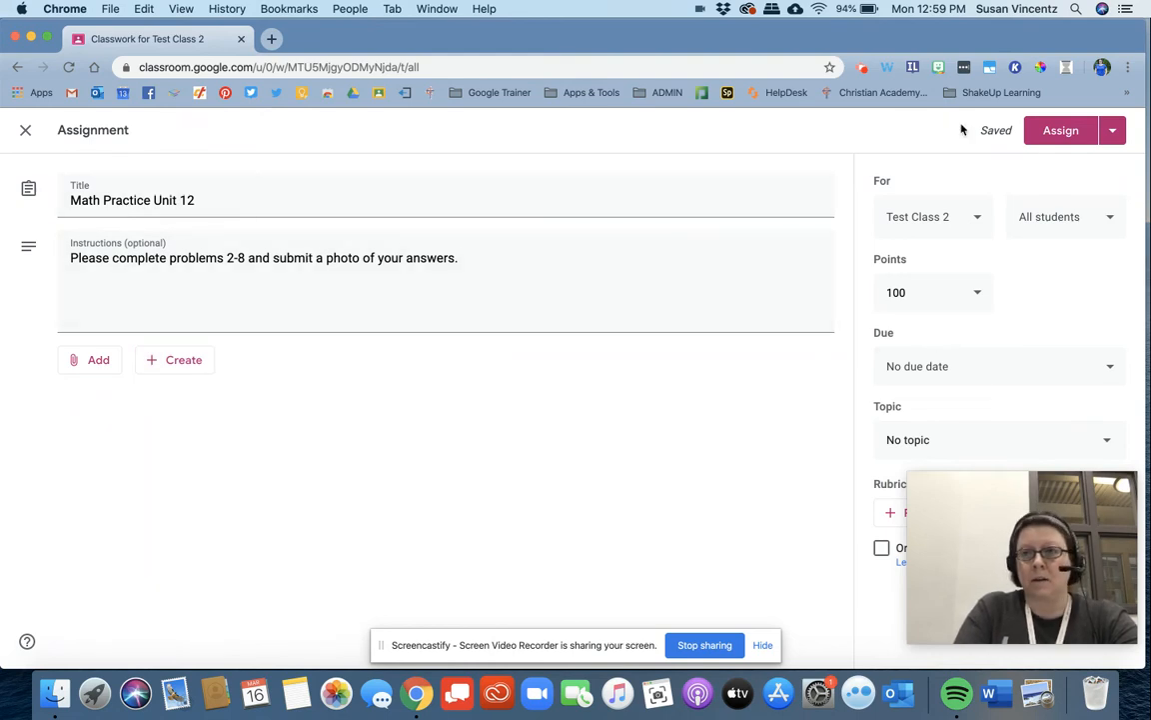
click(1082, 140)
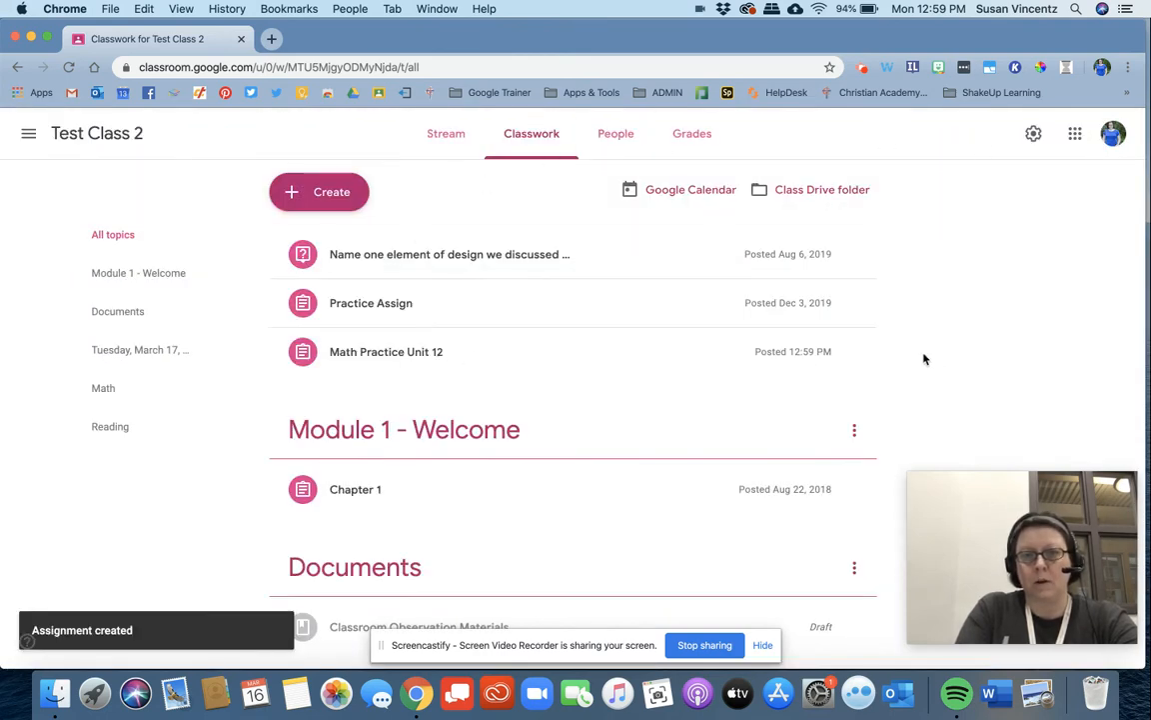
- Reopen the Math Practice Unit 12 assignment for editing, dismiss the rubric tip, and set its topic to Math
click(855, 353)
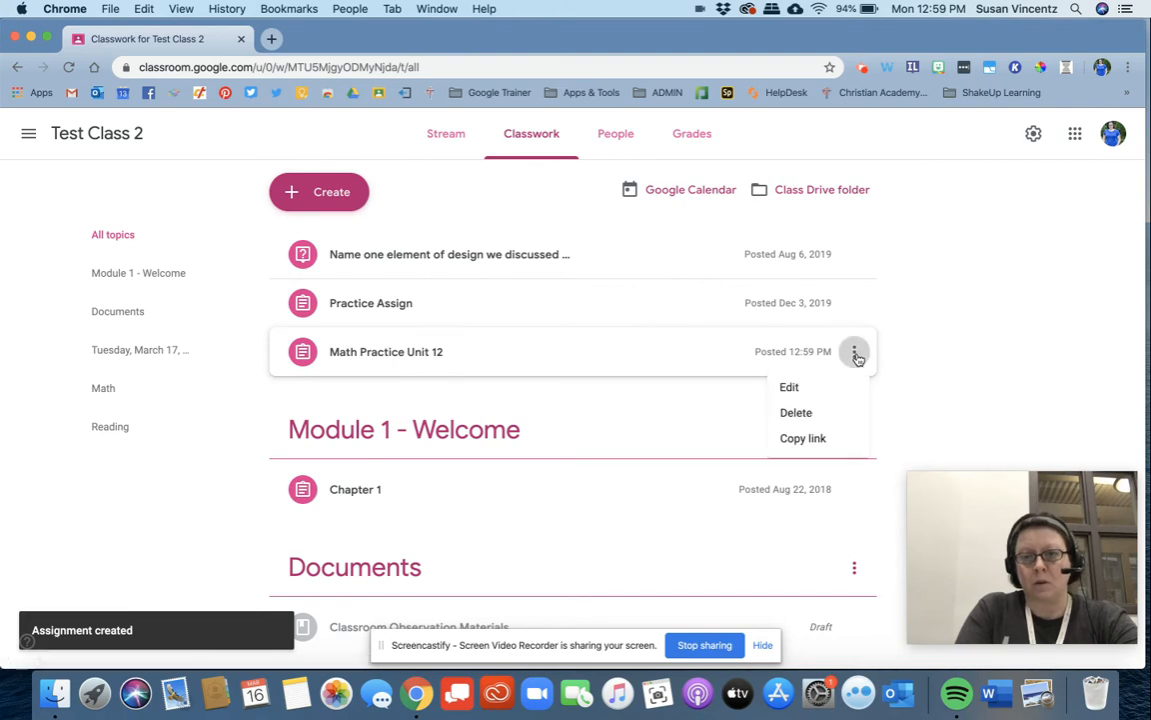
click(795, 390)
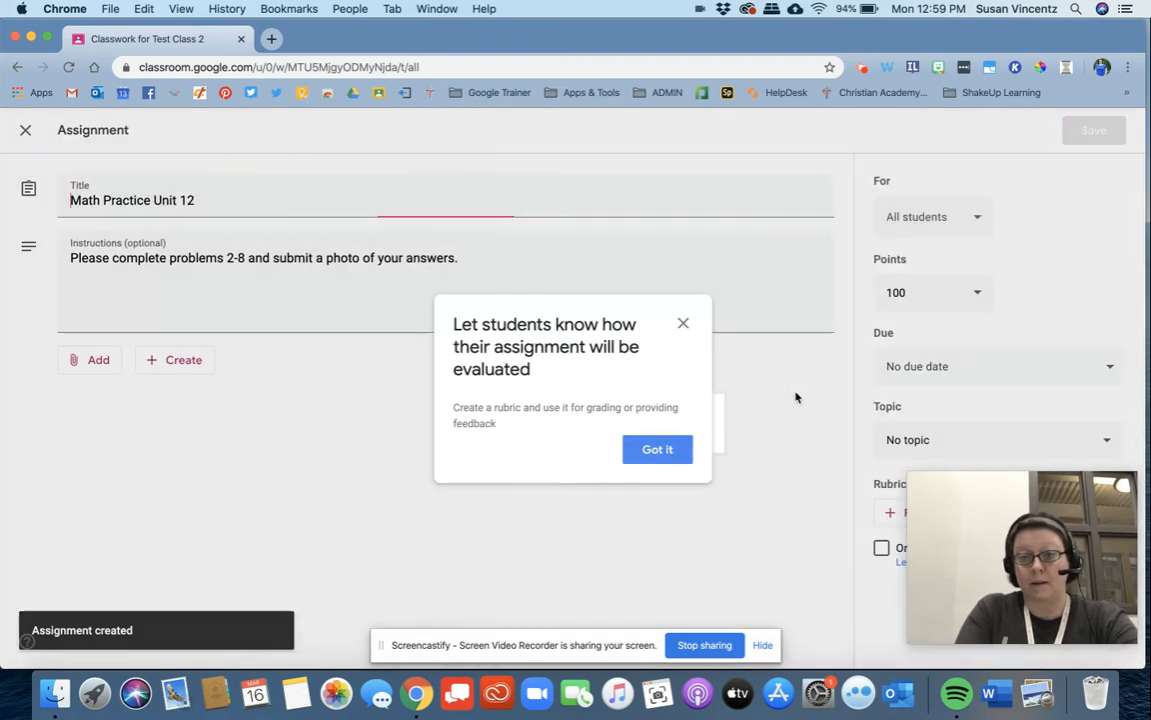
click(671, 450)
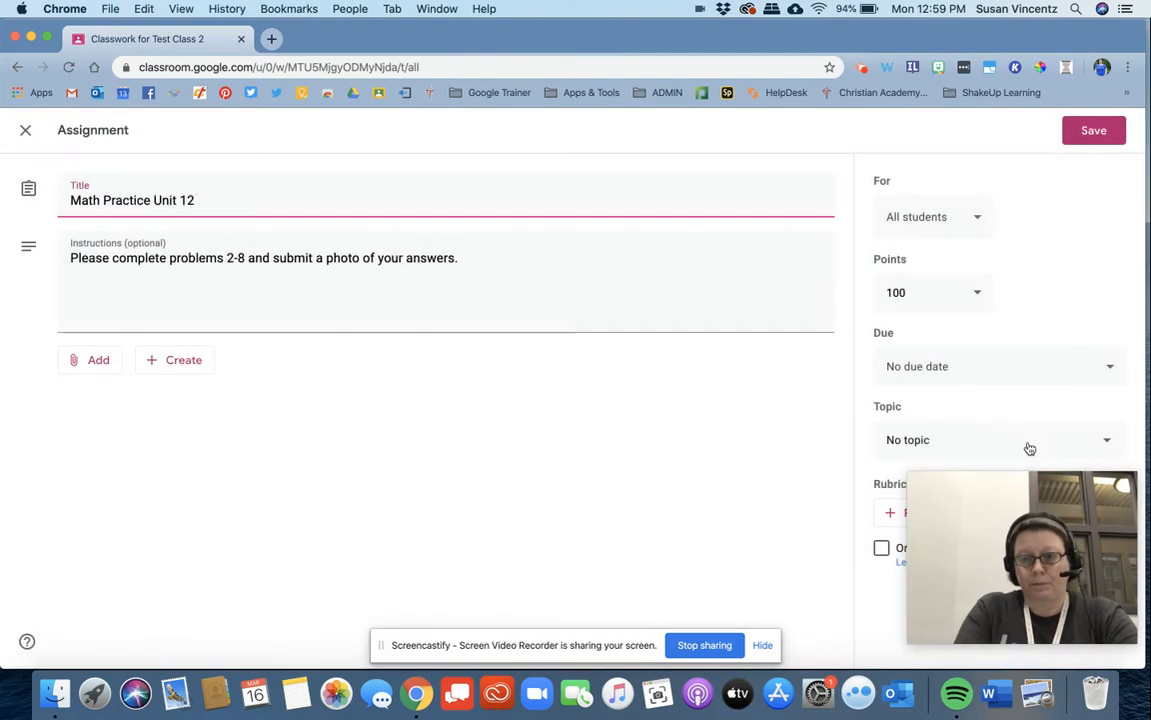
drag(920, 36, 737, 43)
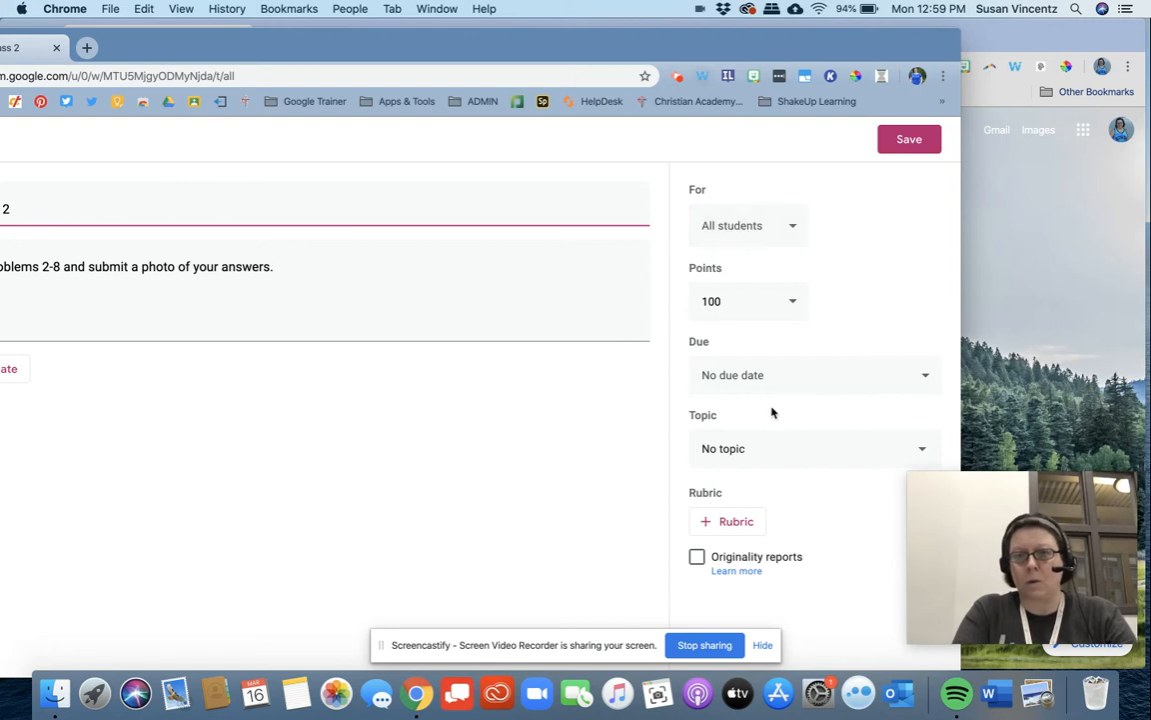
click(774, 461)
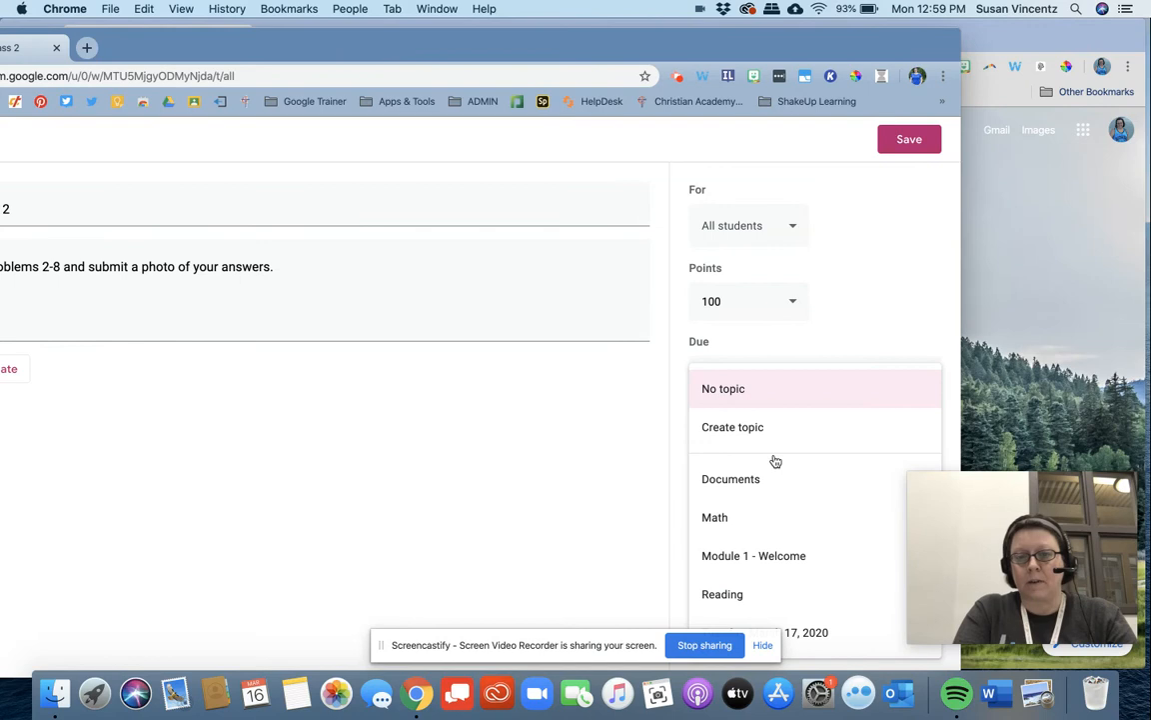
click(740, 516)
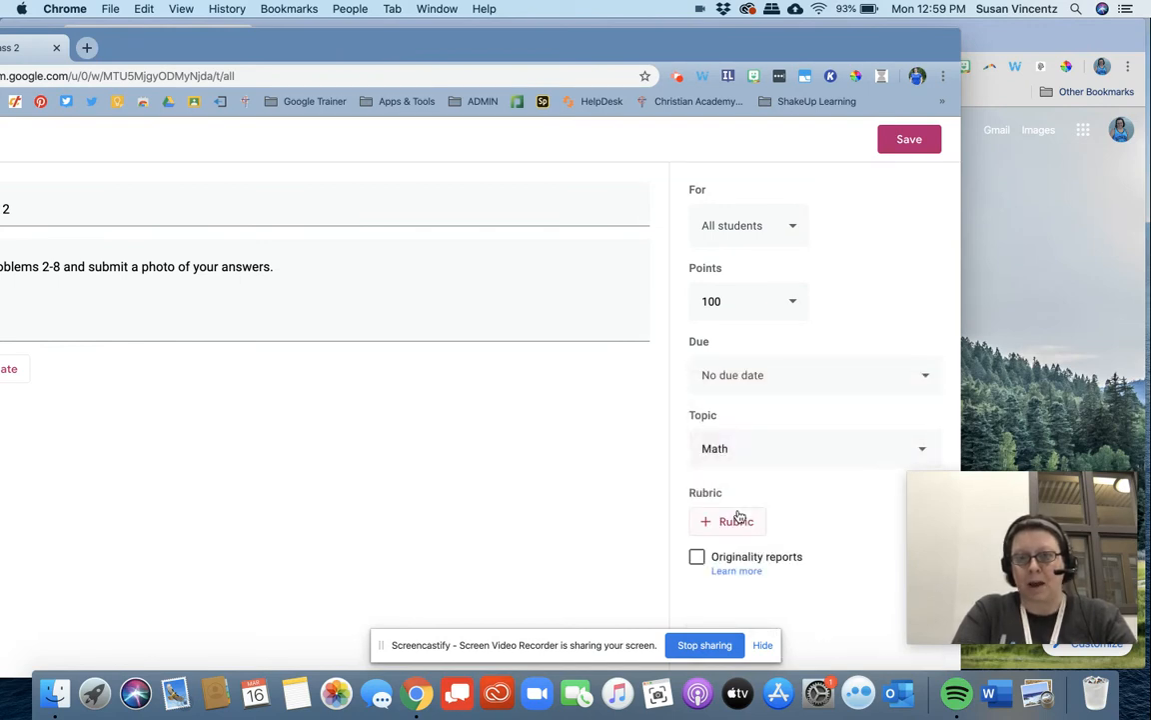
- Save the topic change to the Math Practice Unit 12 assignment and check the assignment under the Math topic
click(907, 141)
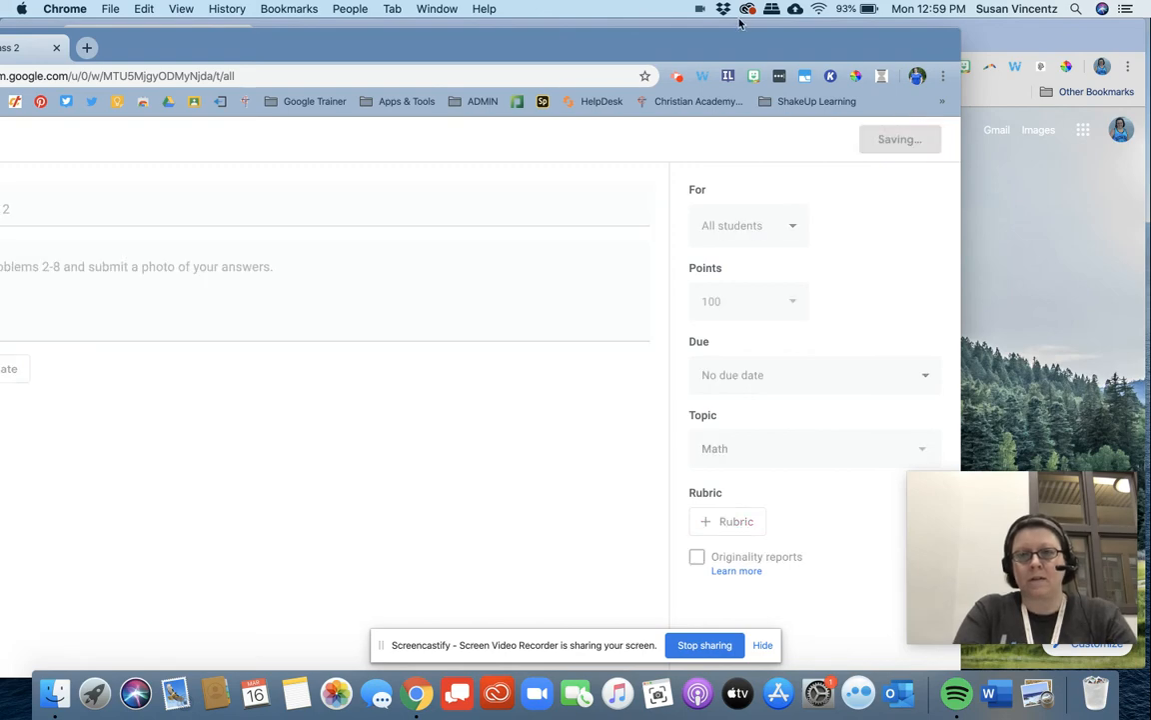
drag(659, 44, 810, 30)
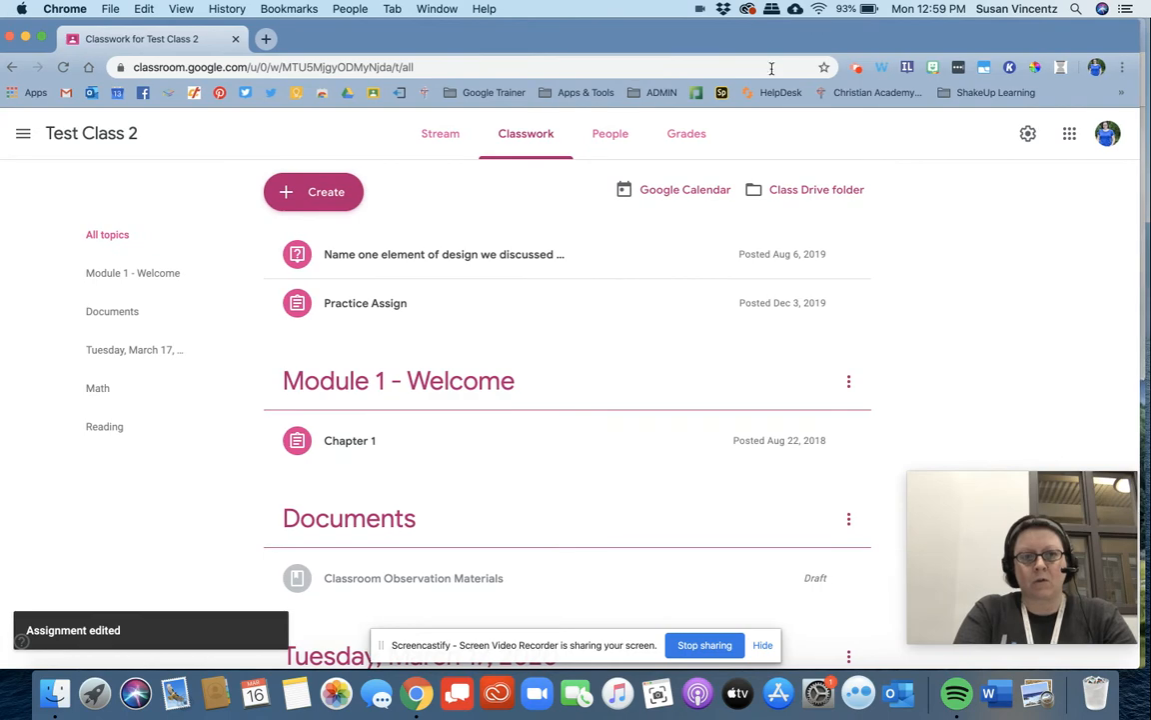
scroll(628, 292, down, 5)
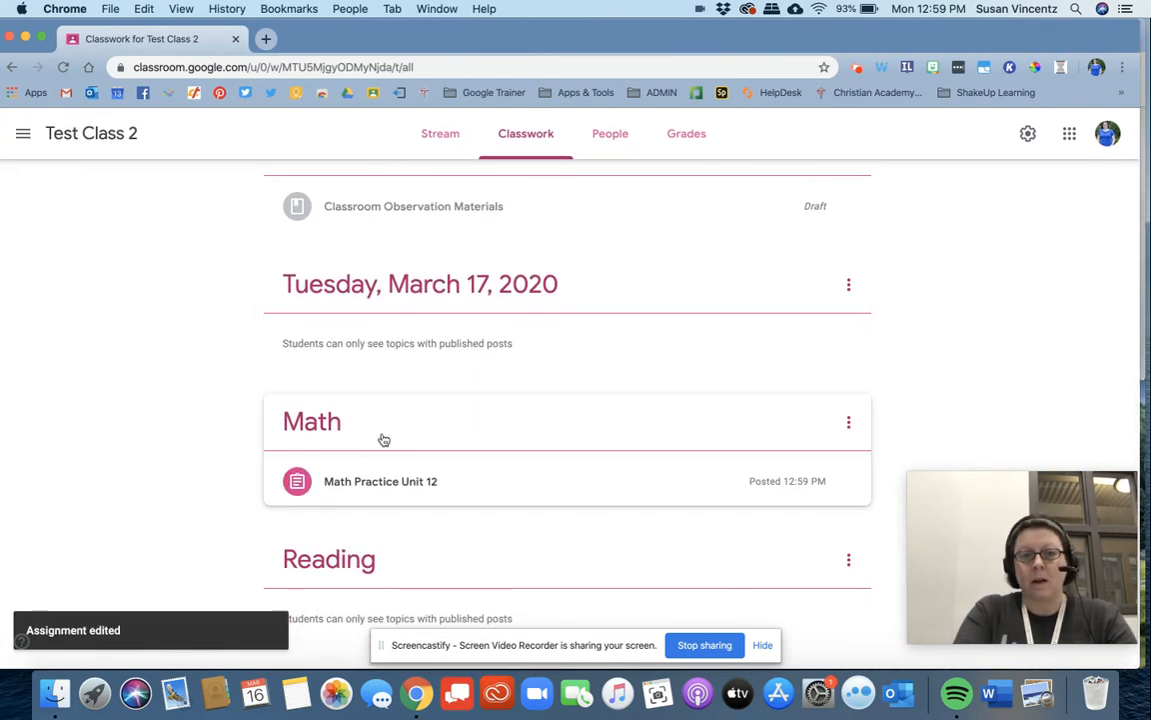
scroll(386, 485, up, 10)
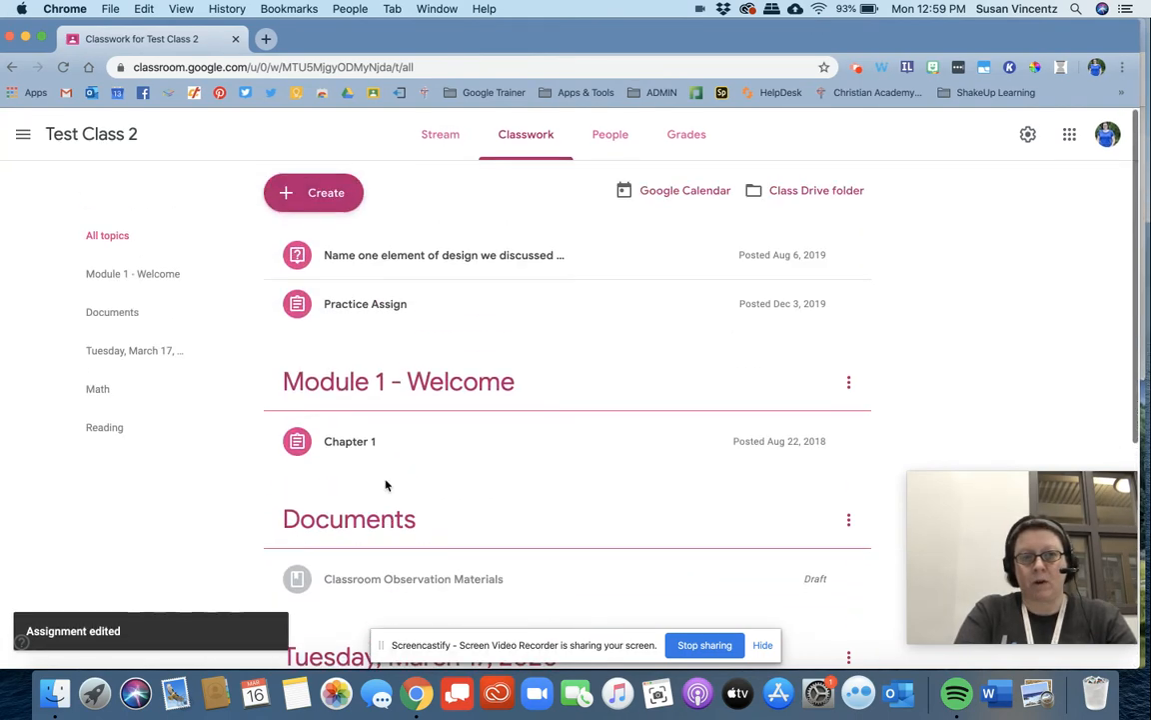
click(102, 390)
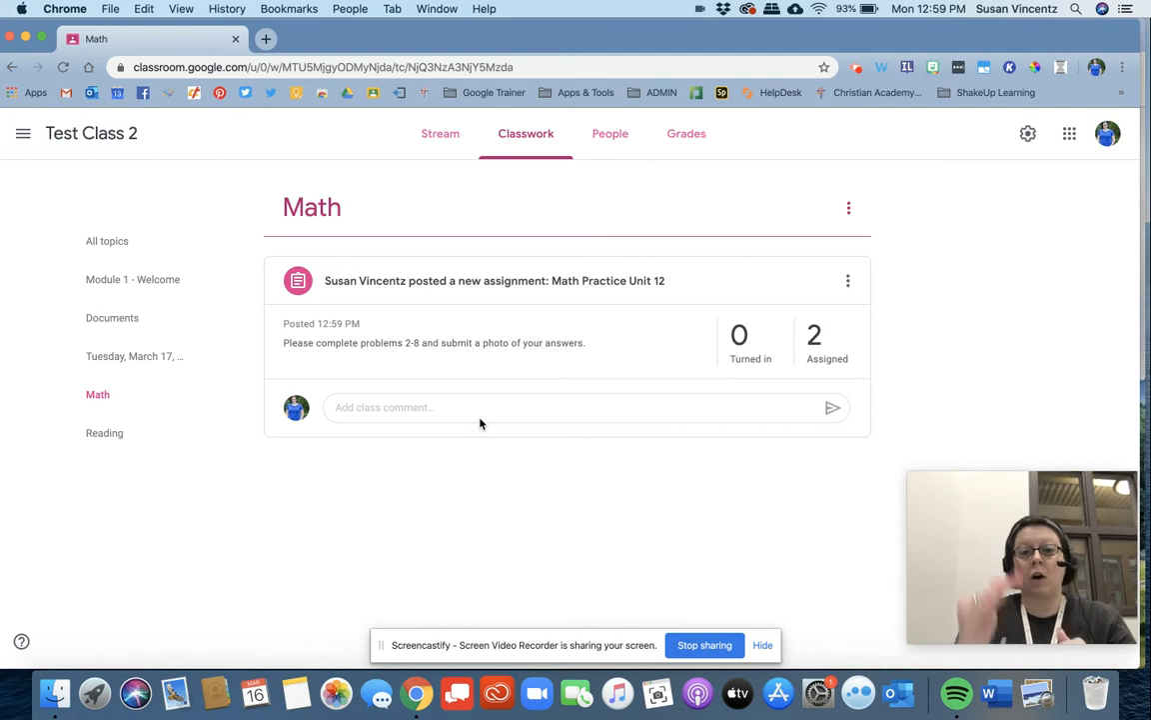
click(529, 133)
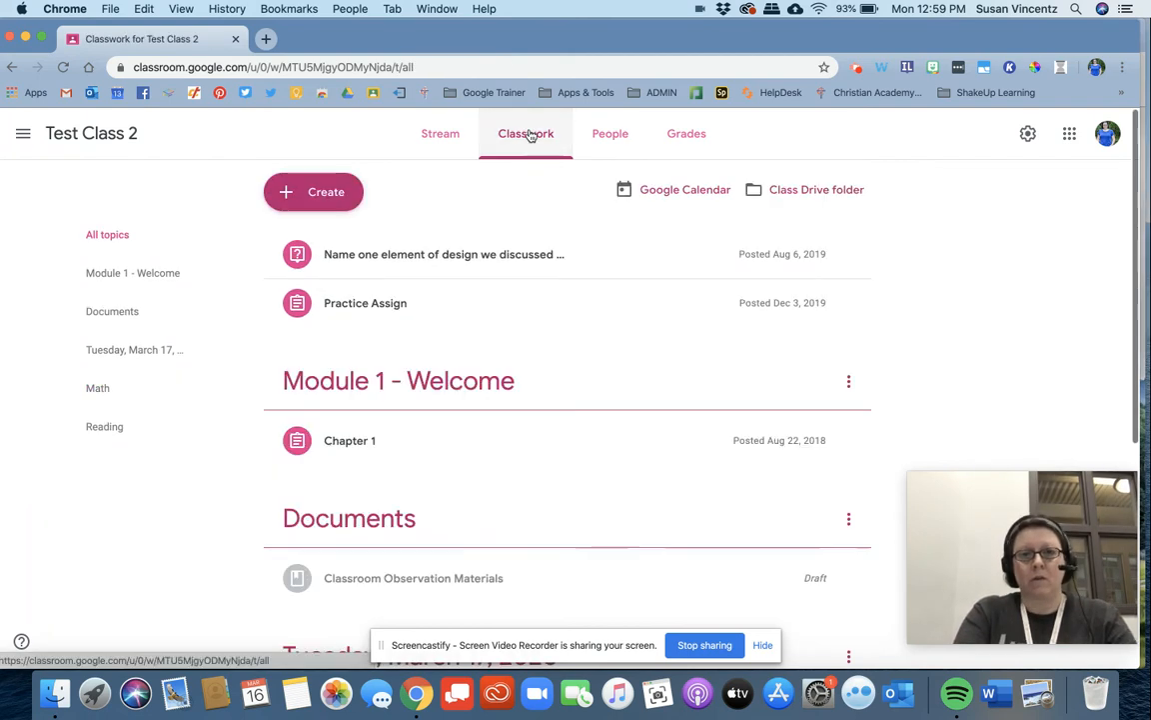
- Start a new assignment titled "Reading chapter 14 reflection" with the instructions "Create a google doc and write a summary of chapter 14."
click(348, 192)
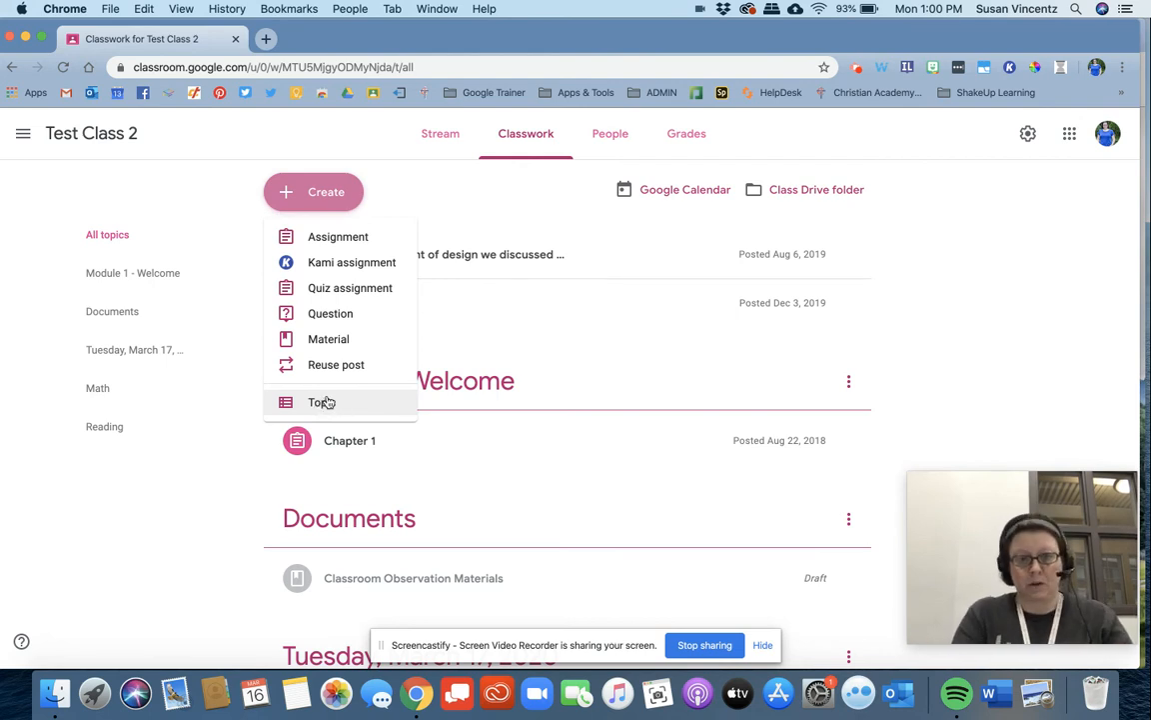
click(336, 245)
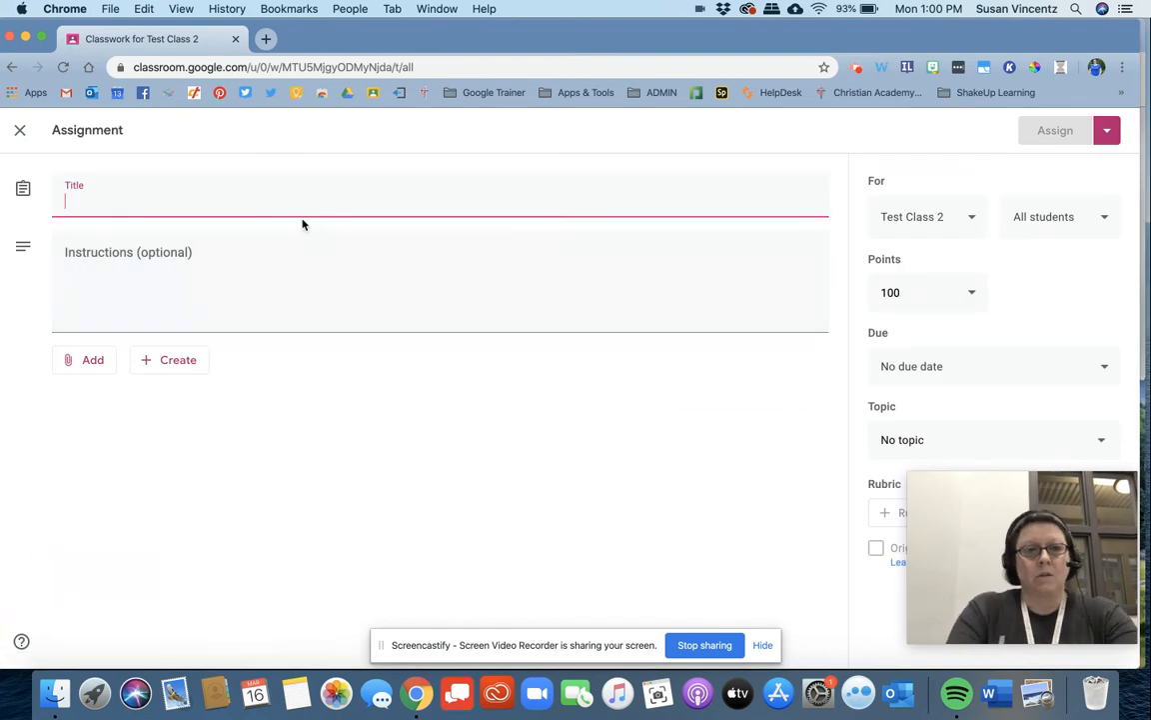
text(Reading chapter 14 reflection)
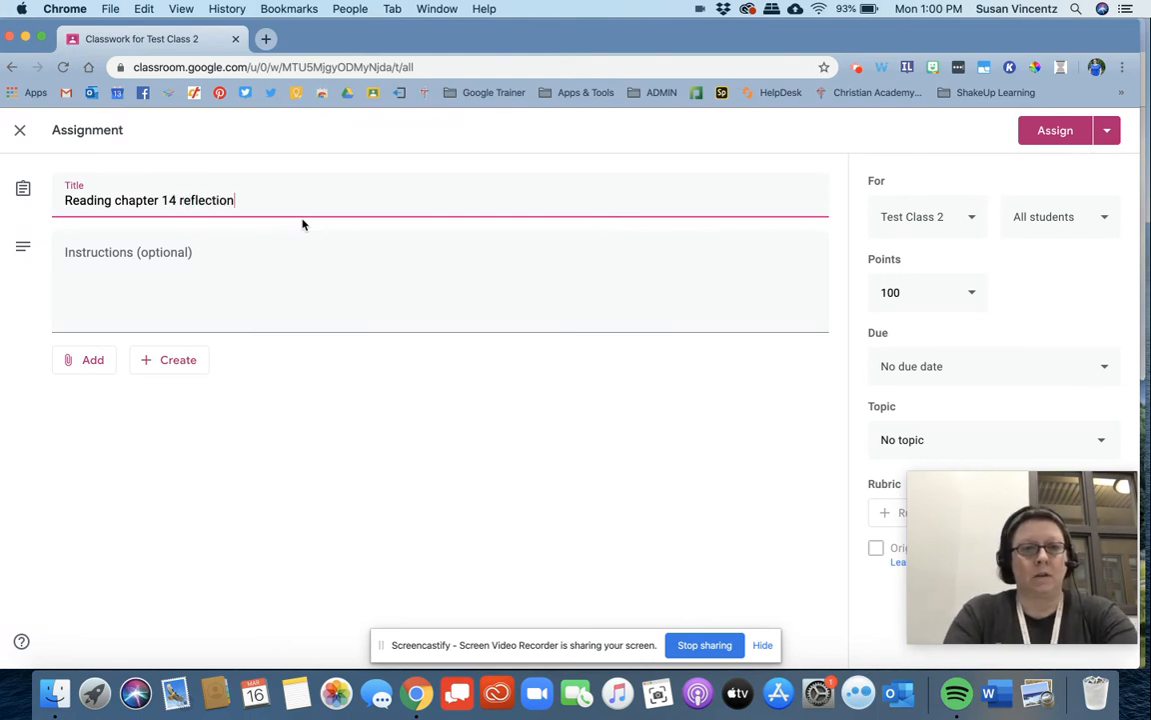
key(Tab)
text(C)
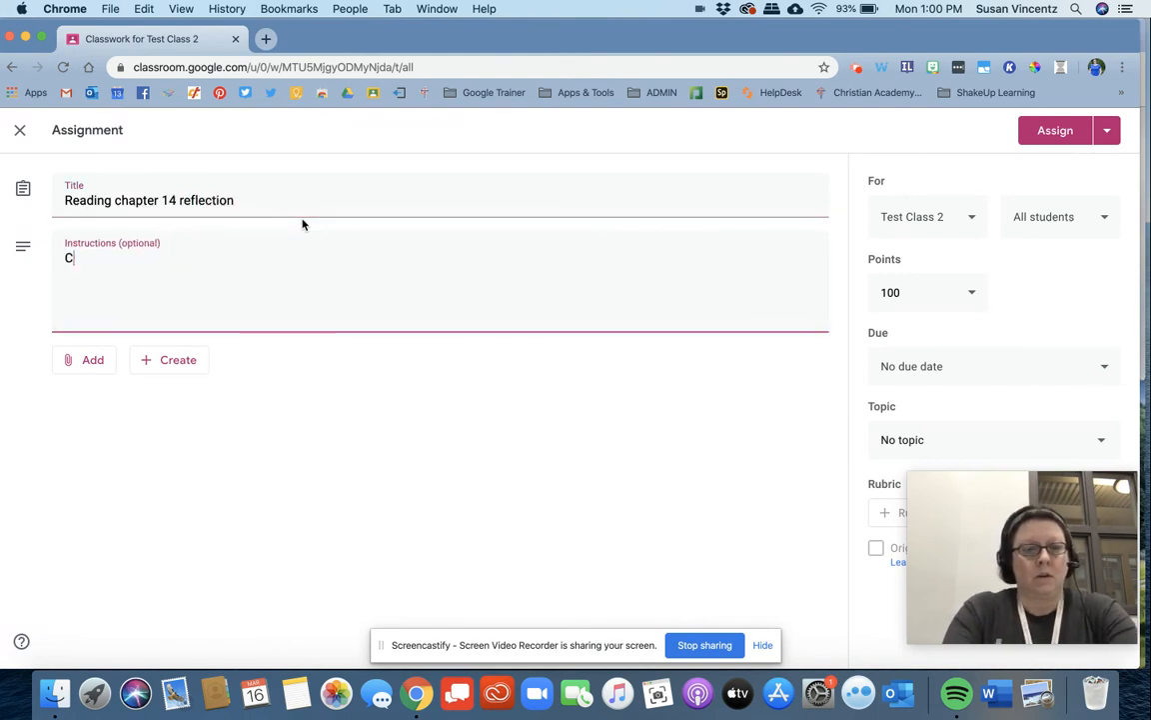
text(reate a google doc and write a summary of chapter 14.)
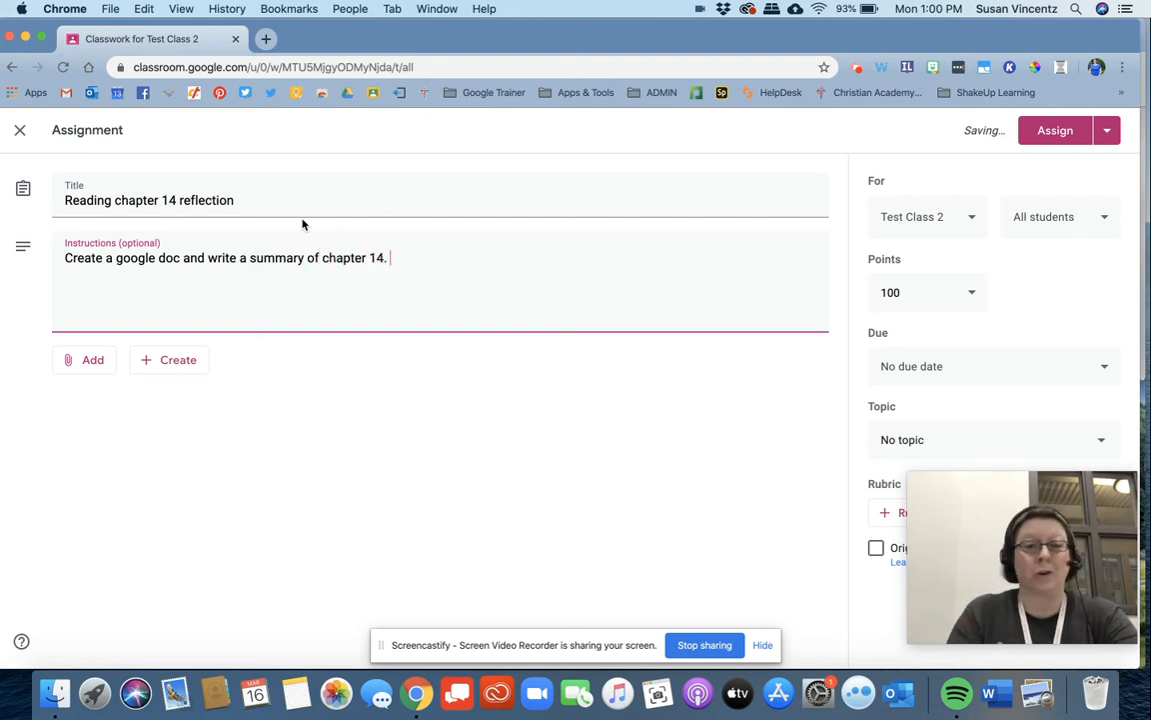
- Set the reading assignment's topic to Reading and assign it to all students of Test Class 2
drag(771, 40, 629, 38)
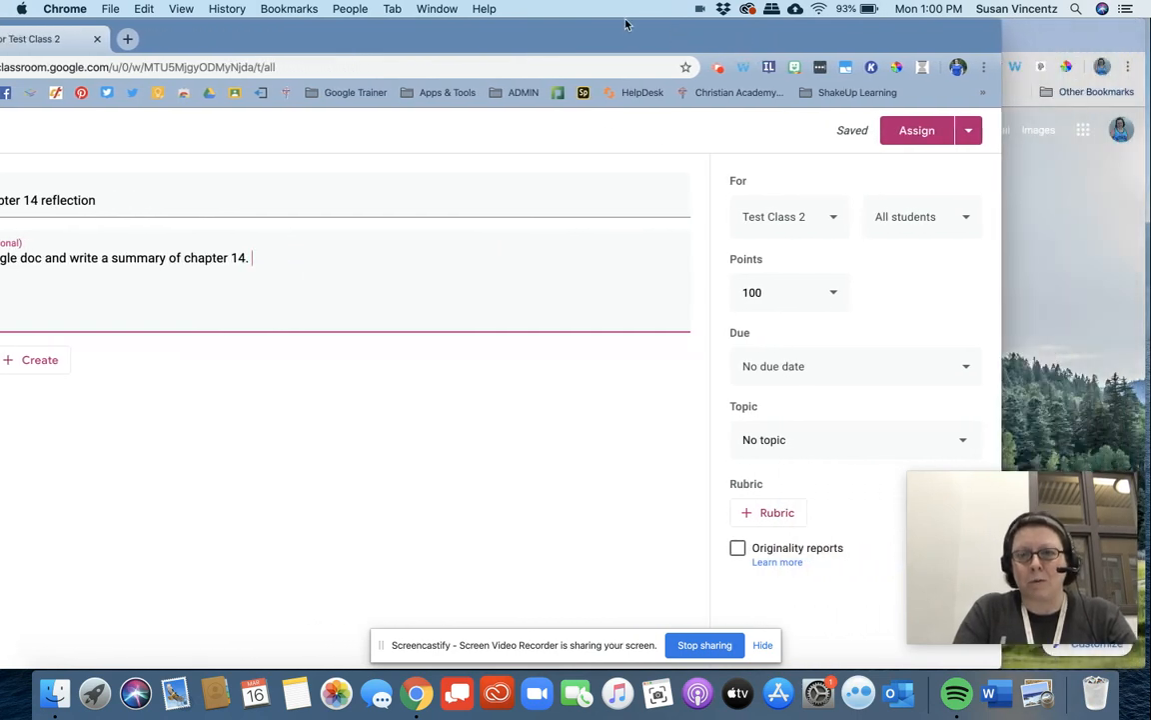
click(771, 437)
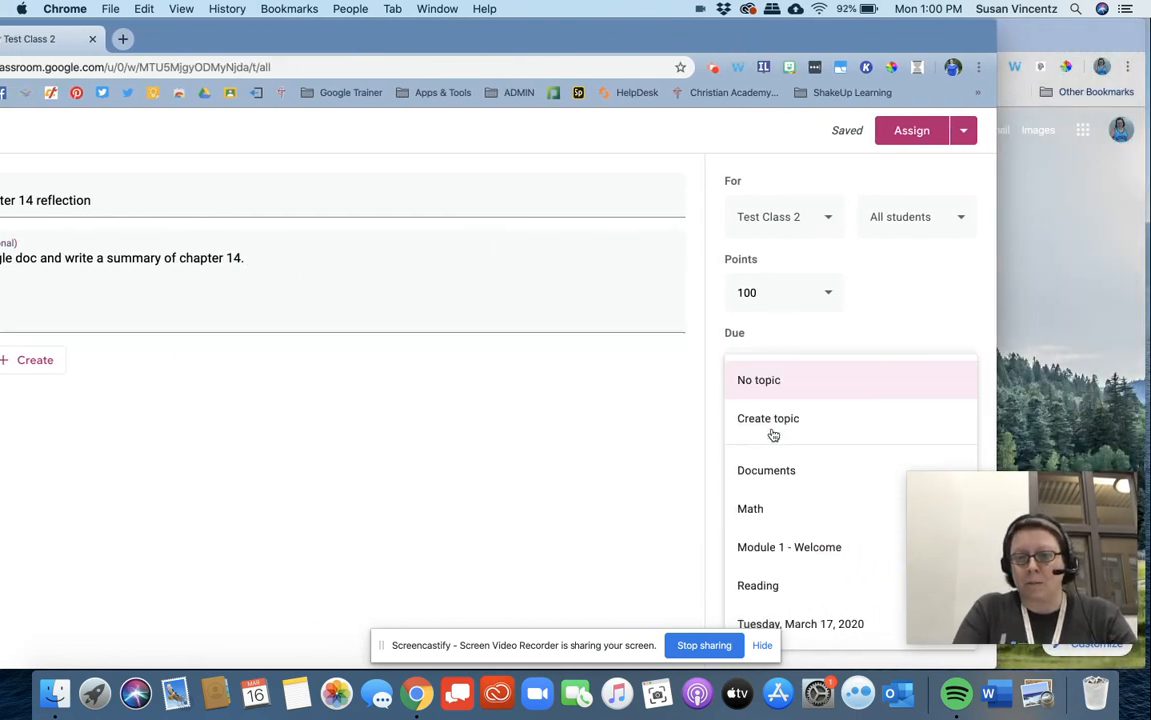
click(788, 586)
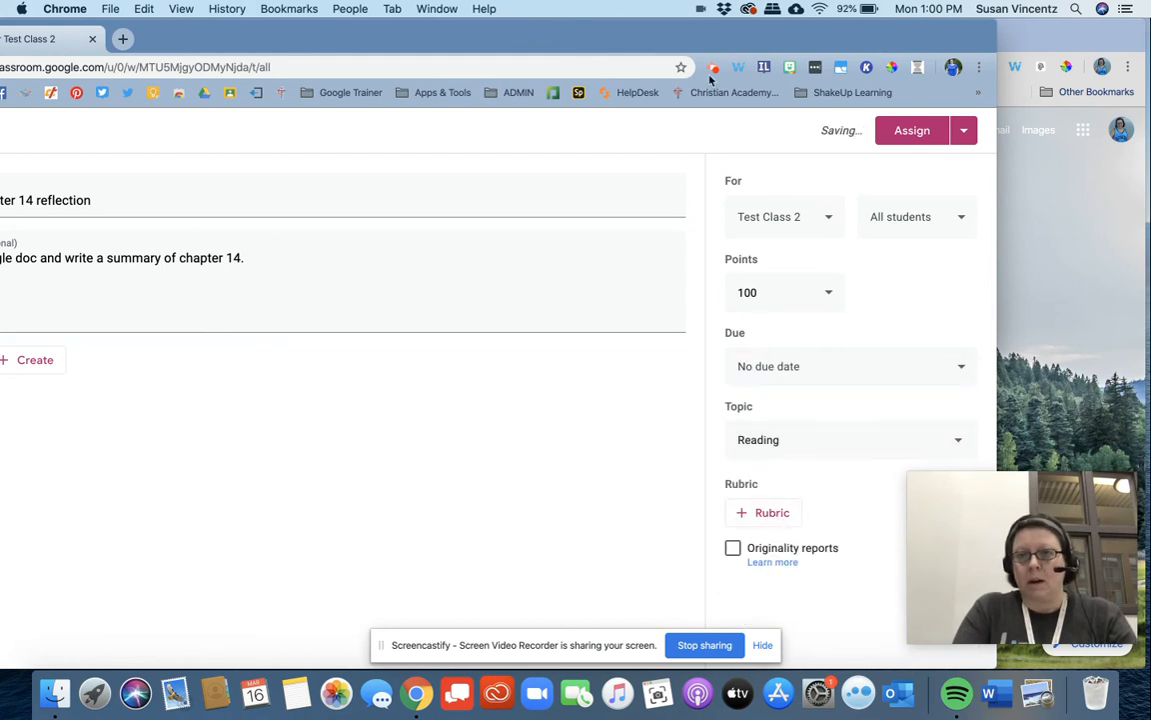
drag(716, 28, 870, 22)
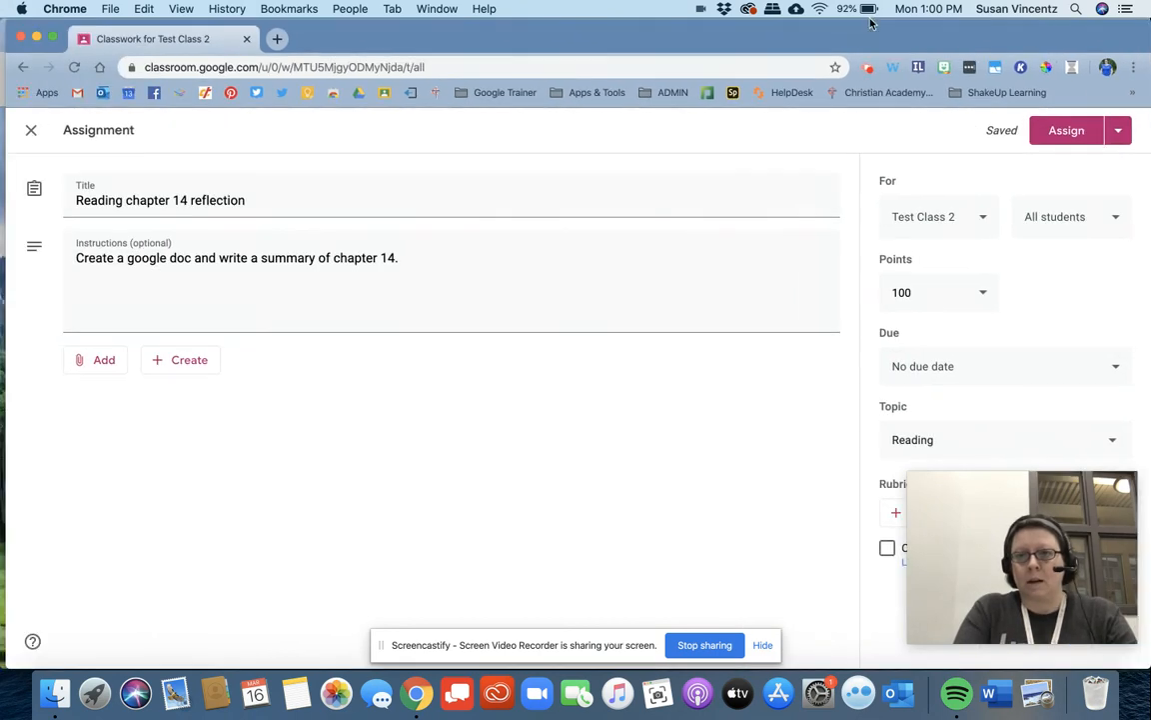
click(1071, 128)
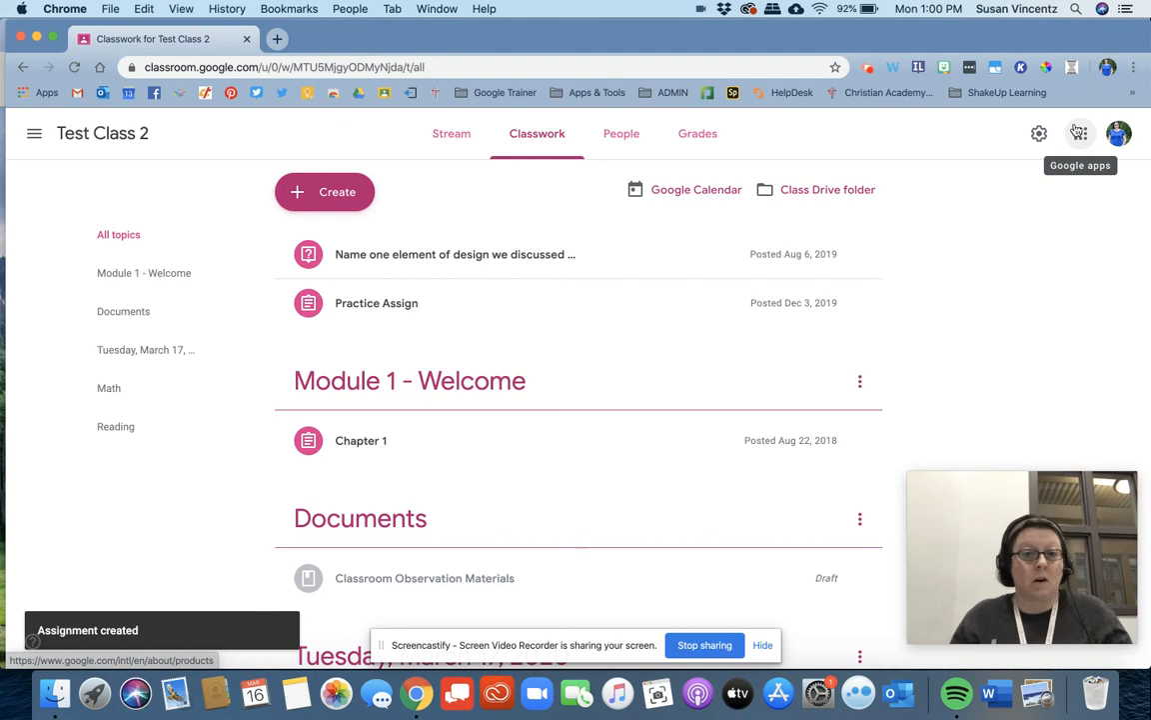
- Check the new assignment under the Reading topic, and compare the class Stream with the full Classwork page
click(120, 427)
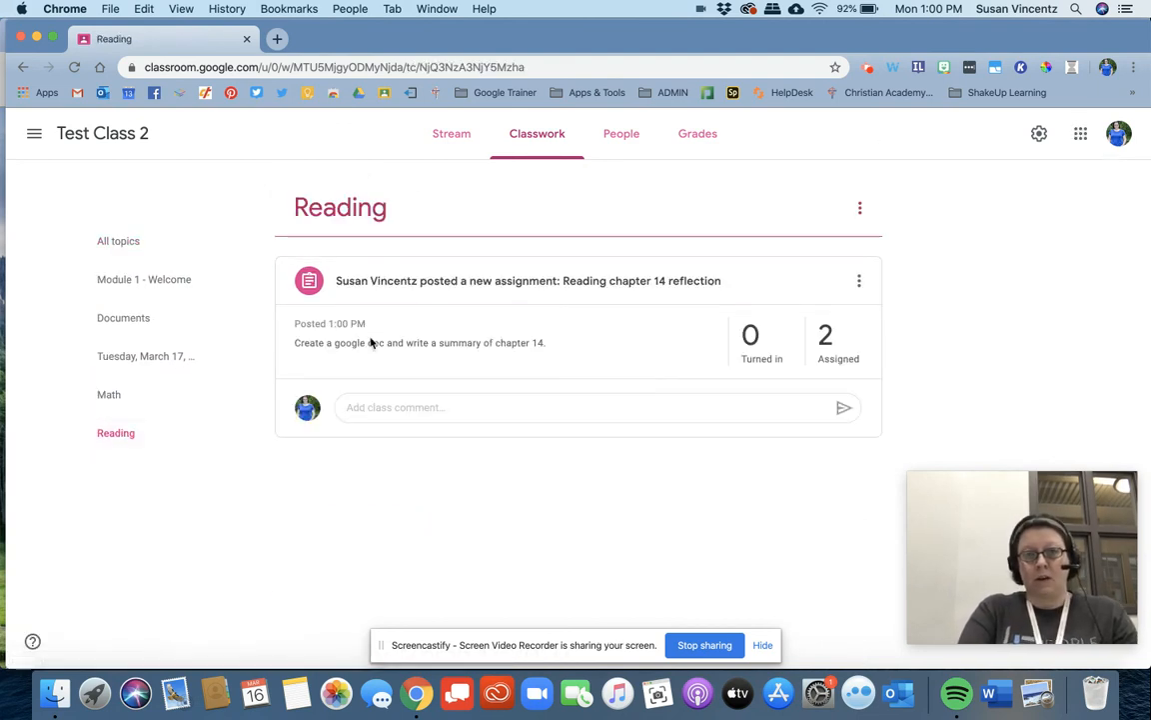
click(465, 134)
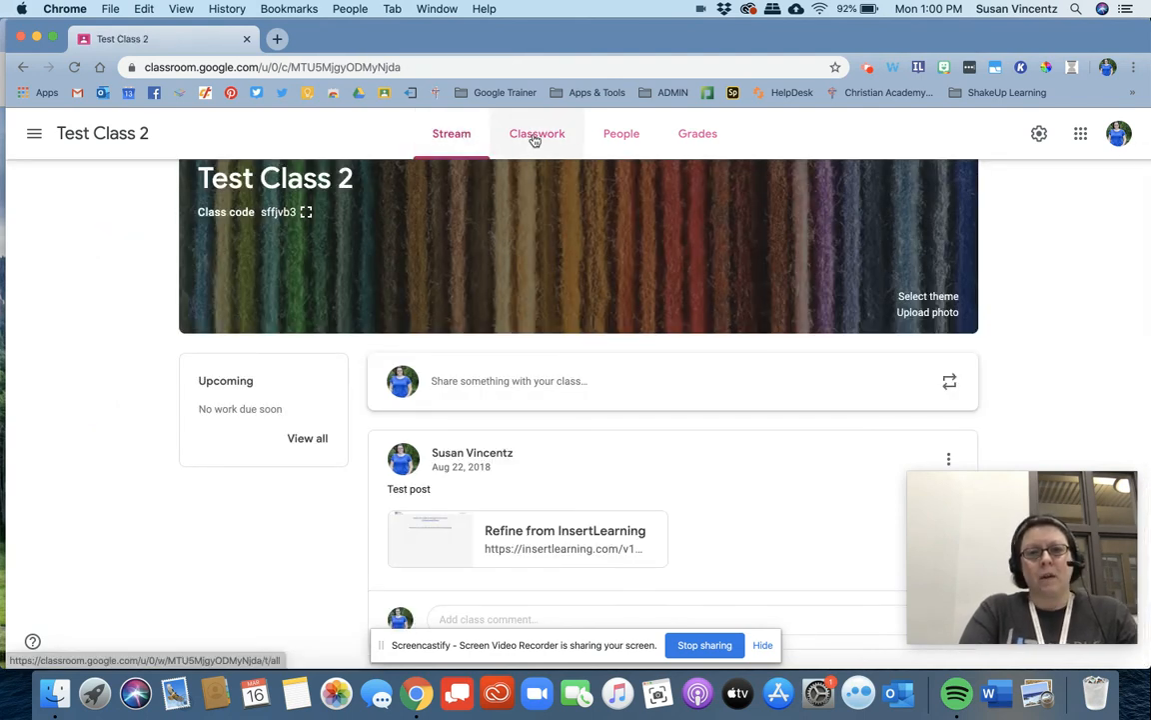
click(533, 137)
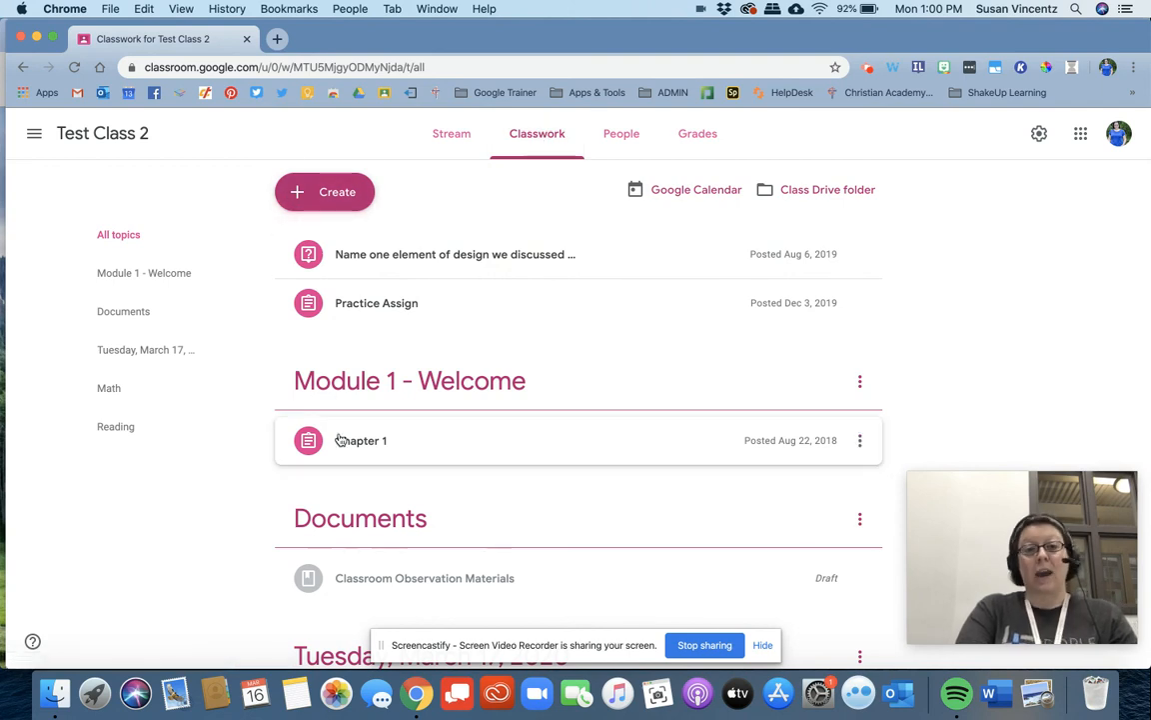
scroll(362, 430, down, 3)
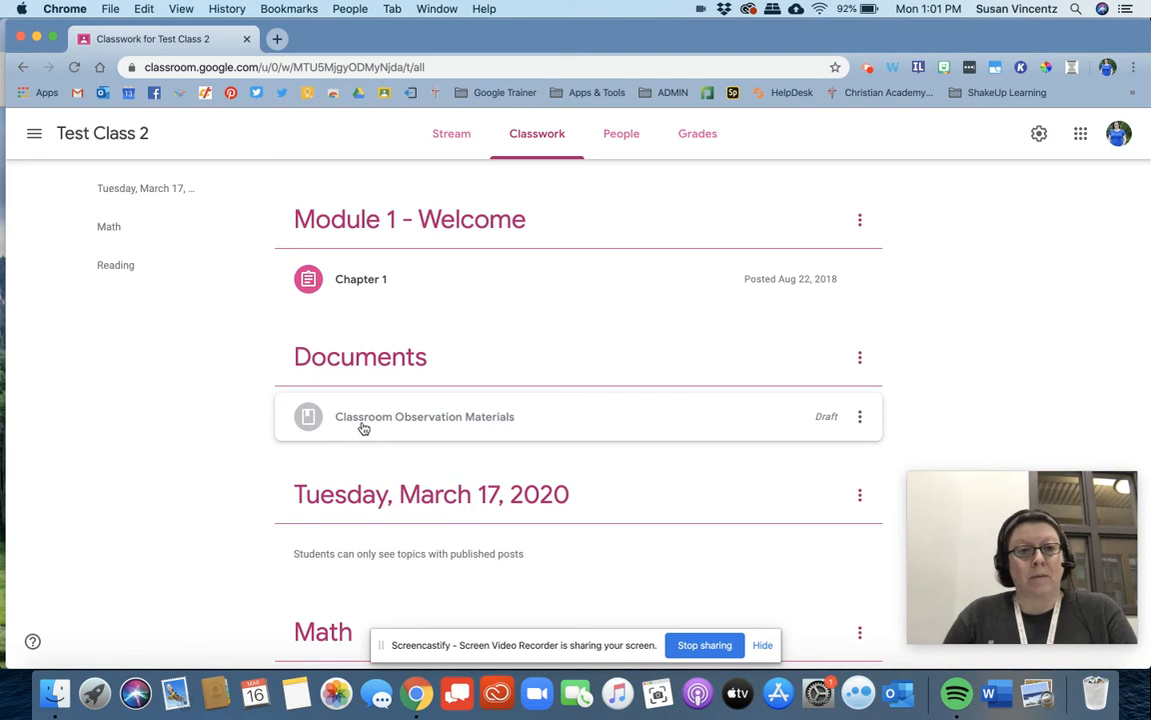
scroll(363, 428, up, 3)
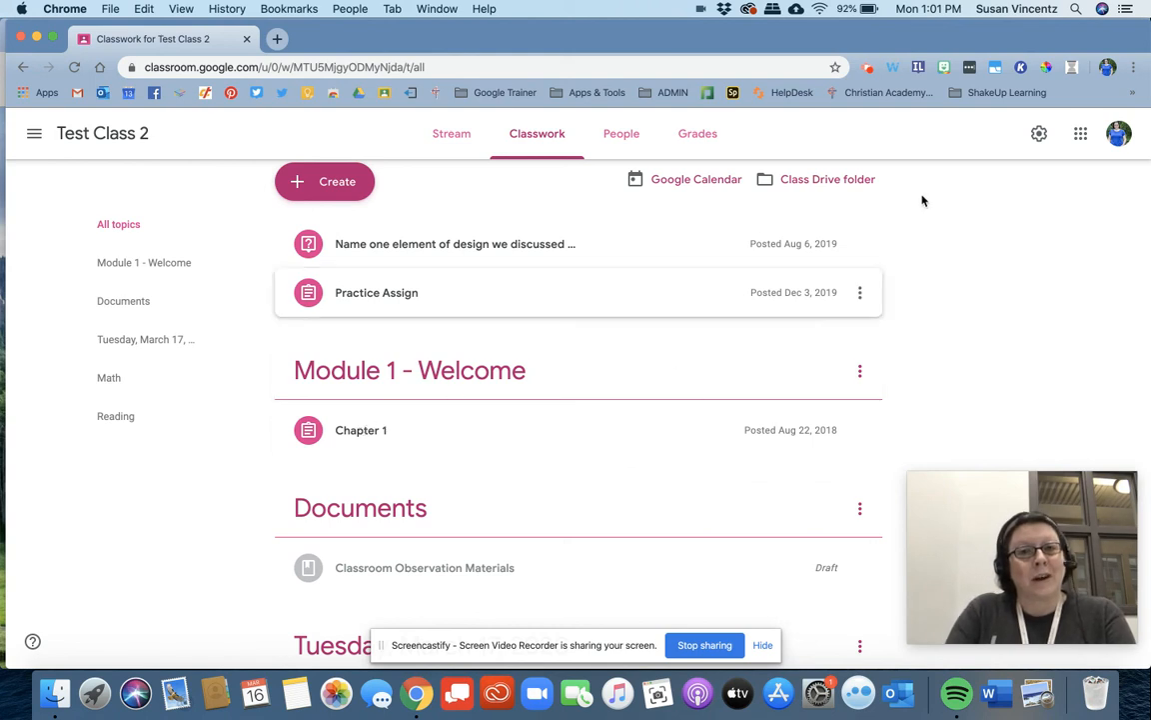
click(867, 68)
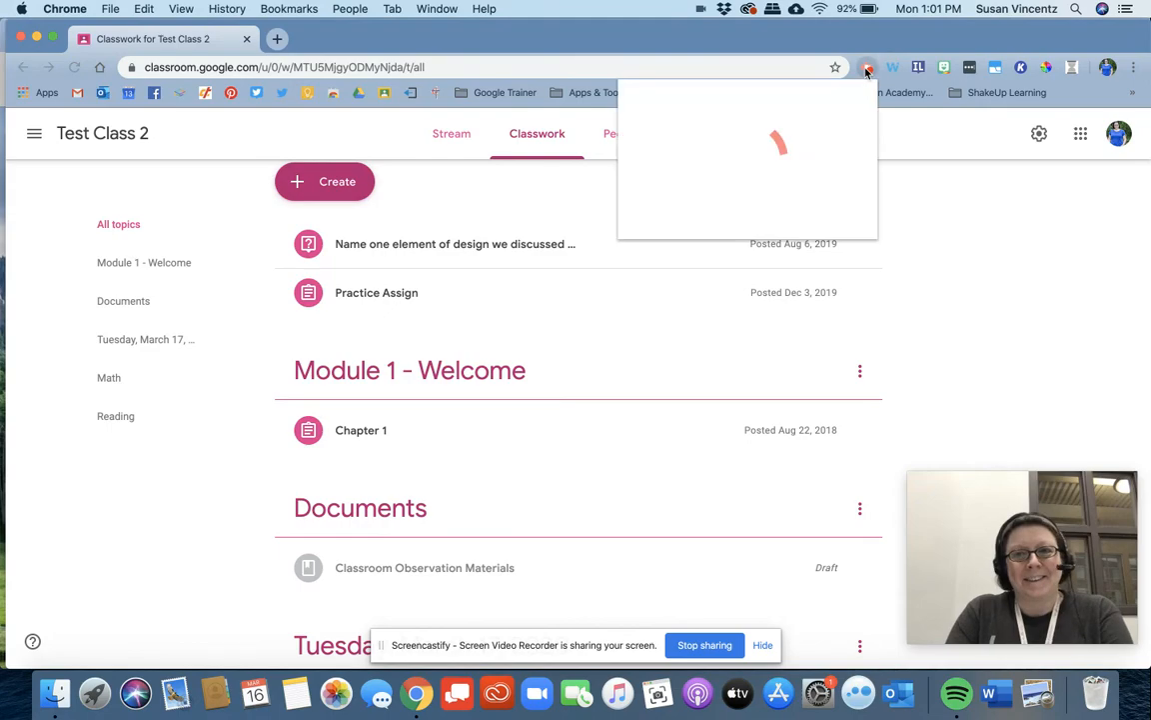